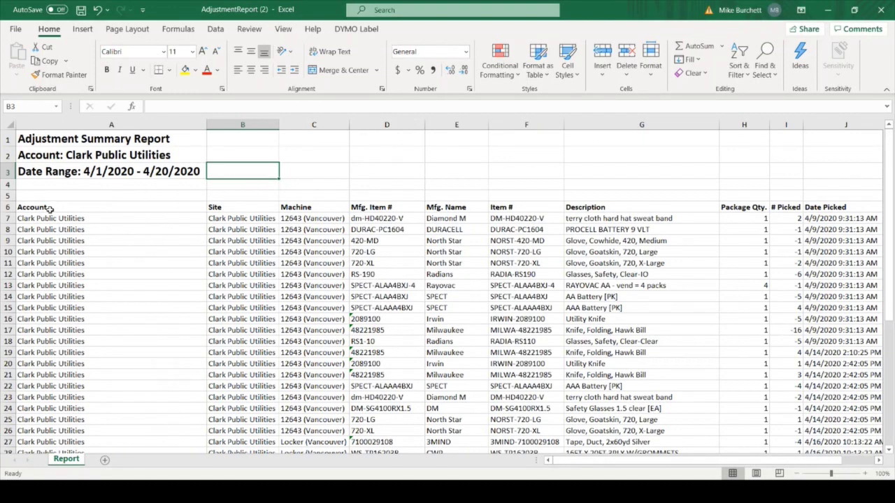
# Delete the title and blank rows 1 to 5 above the column headers in the AdjustmentReport (2) workbook.
pyautogui.click(4, 195)
pyautogui.moveTo(5, 195); pyautogui.dragTo(4, 139)
pyautogui.click(4, 139)
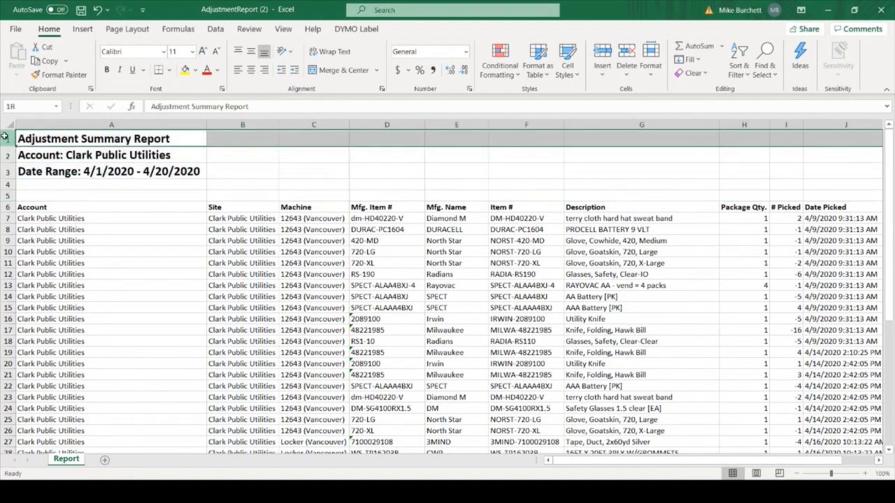
pyautogui.moveTo(8, 140); pyautogui.dragTo(4, 201)
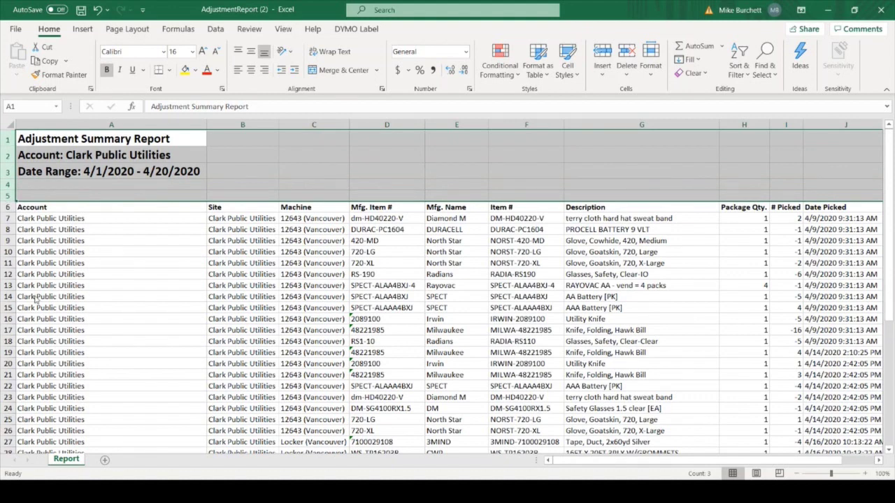
pyautogui.hotkey('ctrl', '-')
pyautogui.click(210, 304)
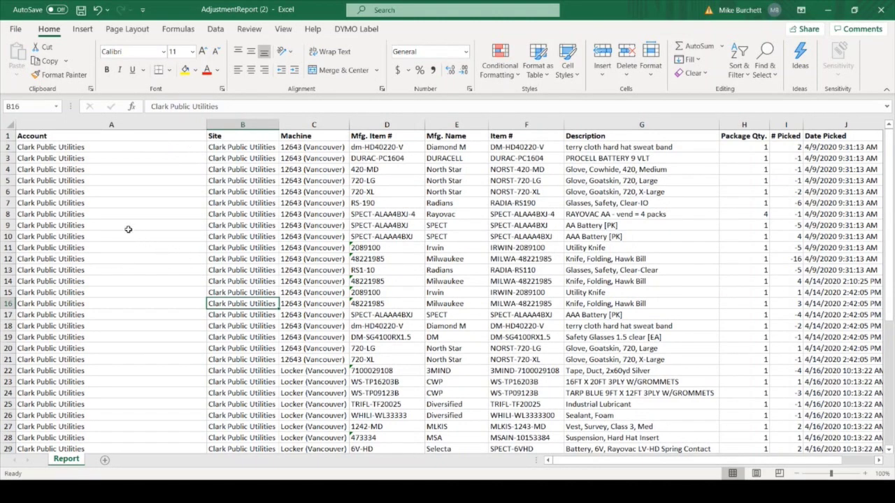
# Copy the entire adjustment table, from the Account header through the last Date Picked row.
pyautogui.click(31, 136)
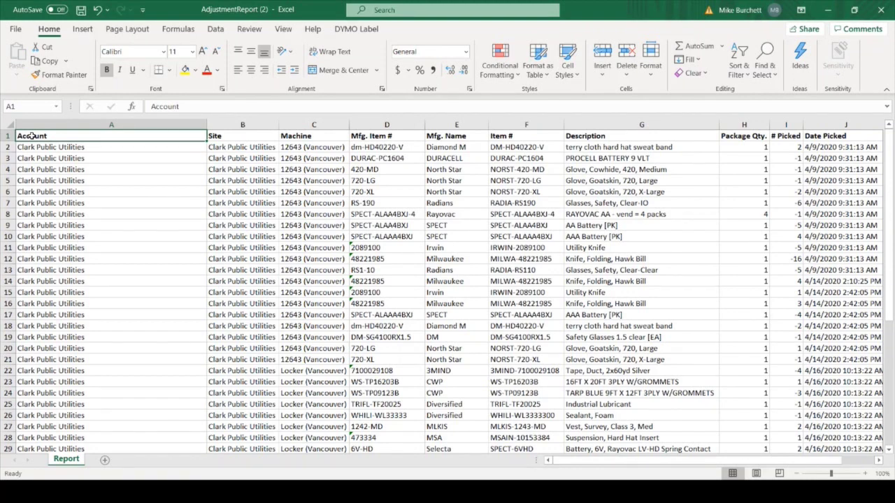
pyautogui.moveTo(32, 136); pyautogui.dragTo(60, 136)
pyautogui.hotkey('ctrl', 'shift', 'Right')
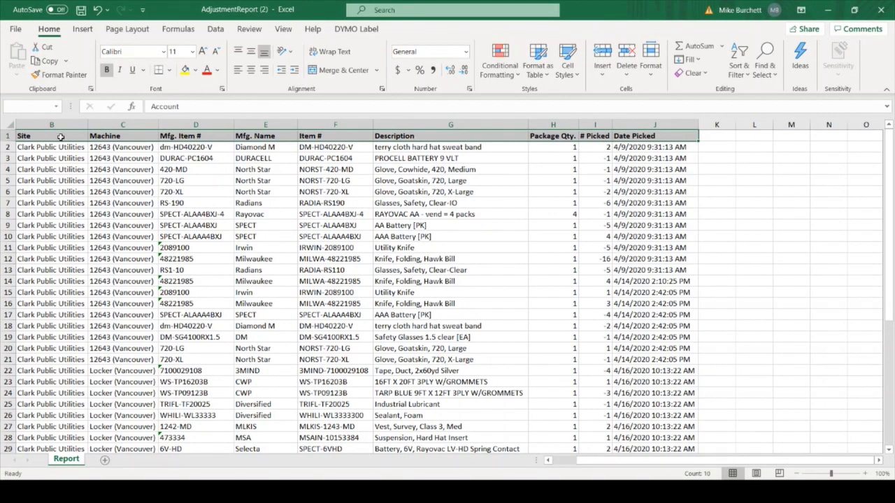
pyautogui.hotkey('ctrl', 'shift', 'Down')
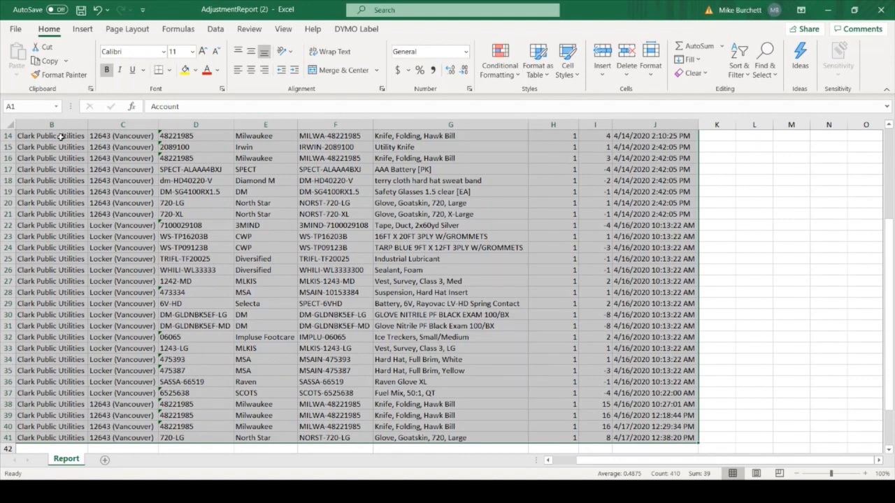
pyautogui.hotkey('ctrl', 'c')
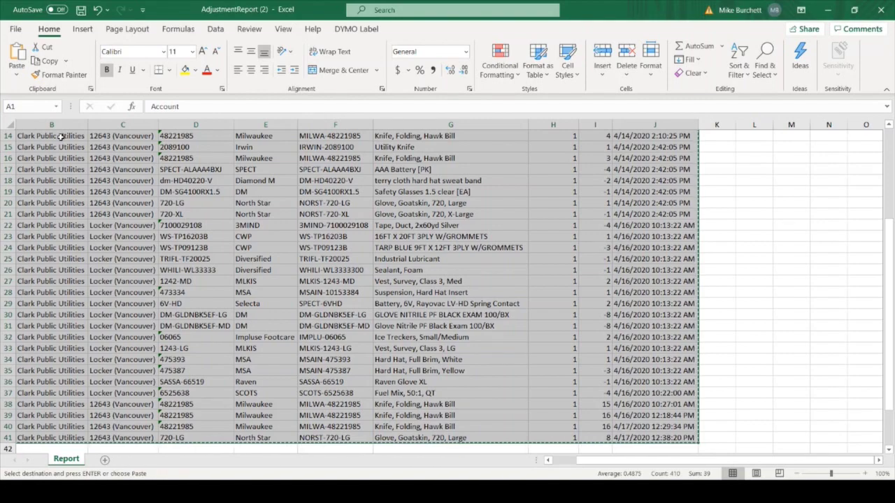
# Paste the copied adjustment table into a new sheet of the TransactionReport (25) workbook, starting at cell A1.
pyautogui.hotkey('alt', 'Tab')
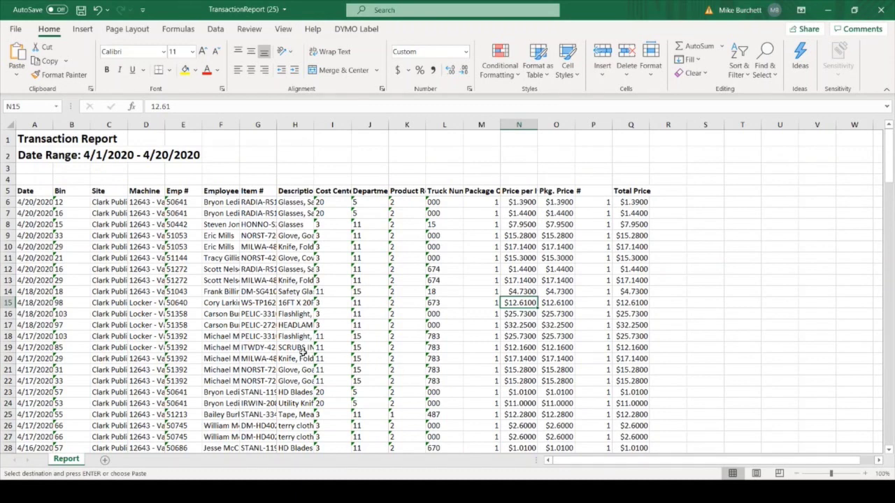
pyautogui.click(105, 462)
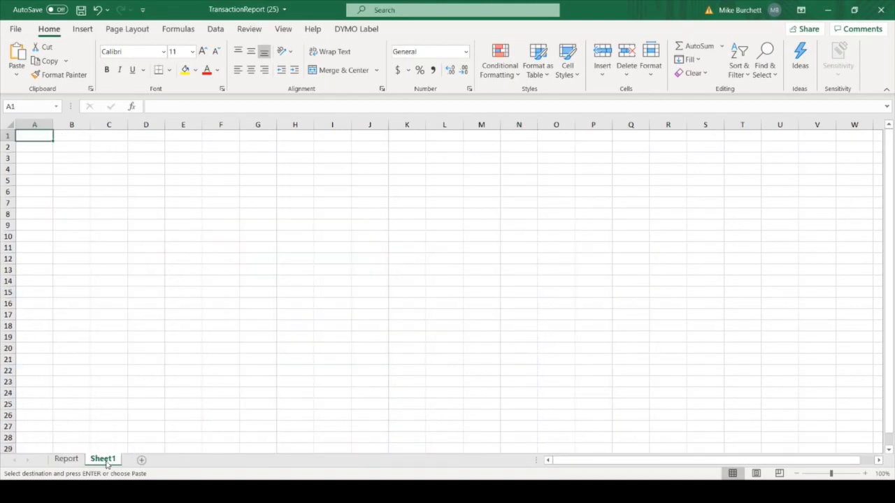
pyautogui.hotkey('ctrl', 'v')
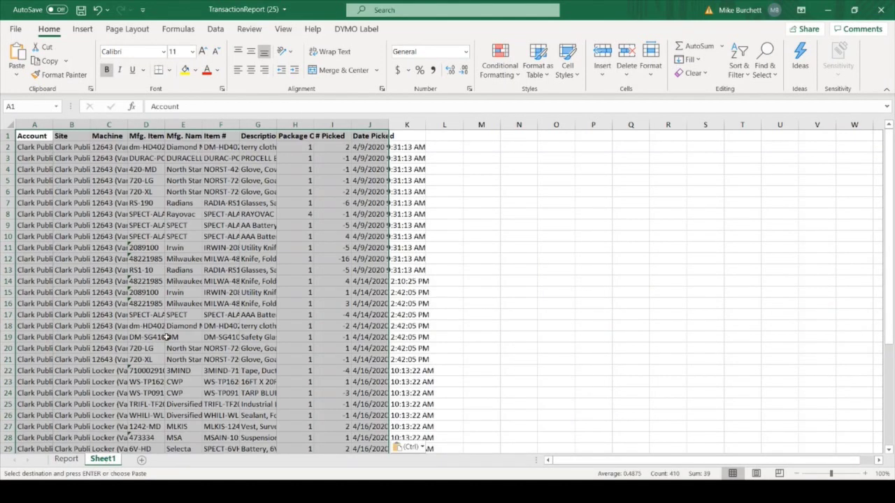
# Autofit the widths of all columns on the new sheet to their contents.
pyautogui.doubleClick(51, 124)
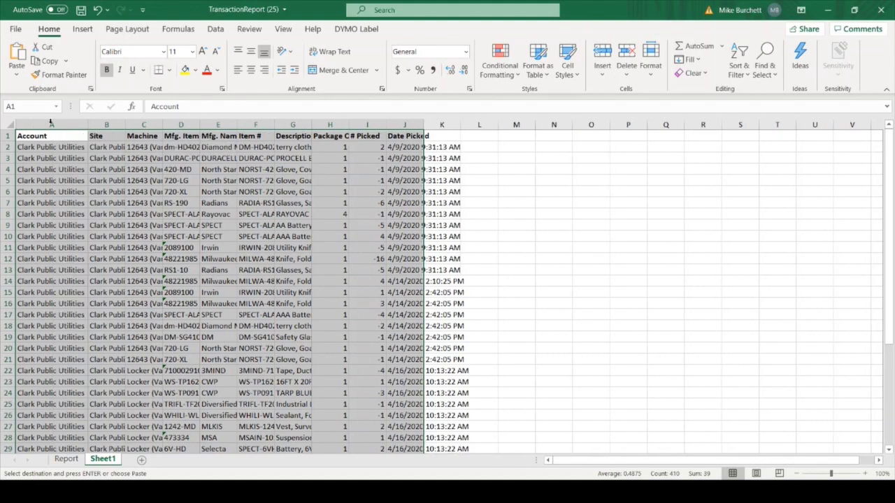
pyautogui.click(10, 124)
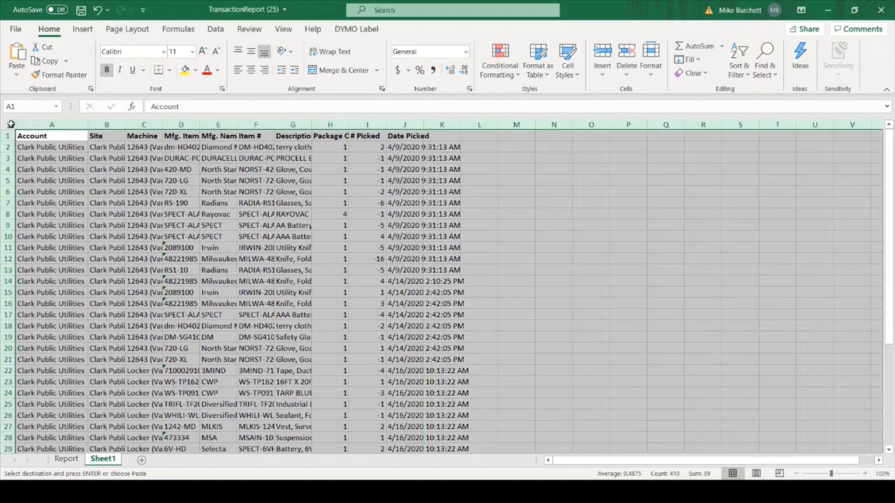
pyautogui.doubleClick(122, 125)
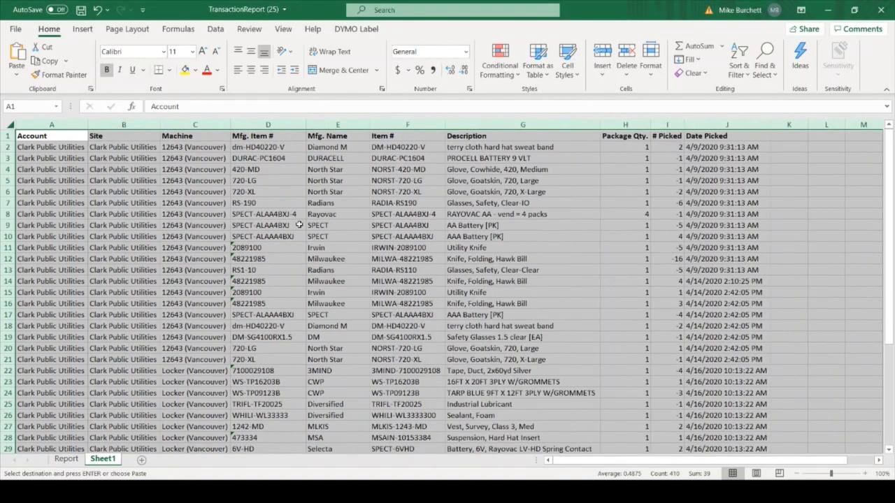
pyautogui.click(304, 314)
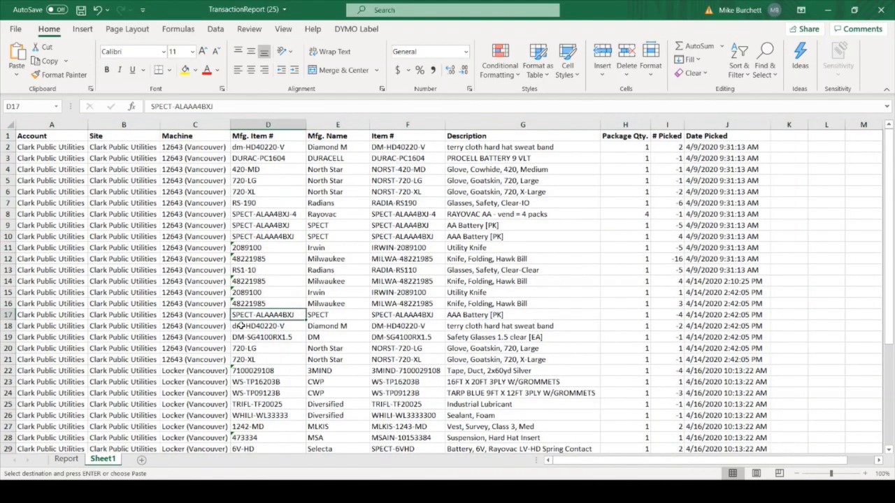
# Rename the new sheet as Adjustment.
pyautogui.doubleClick(104, 460)
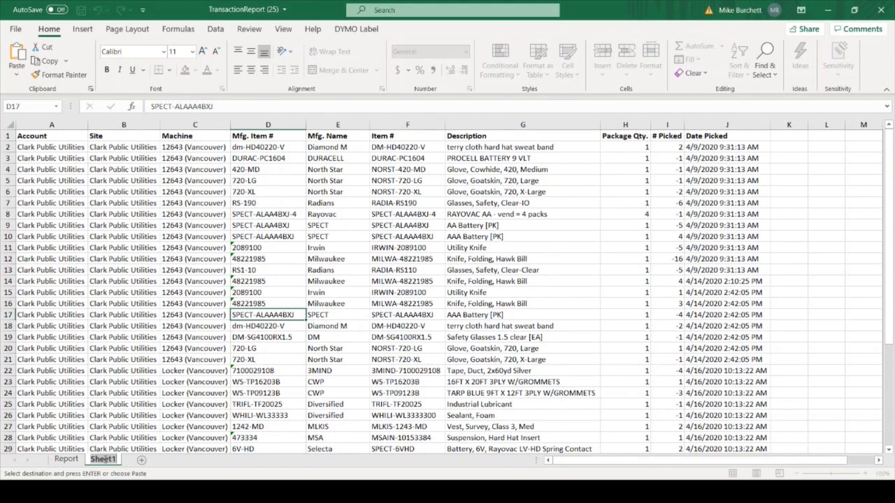
pyautogui.write('Adjustment')
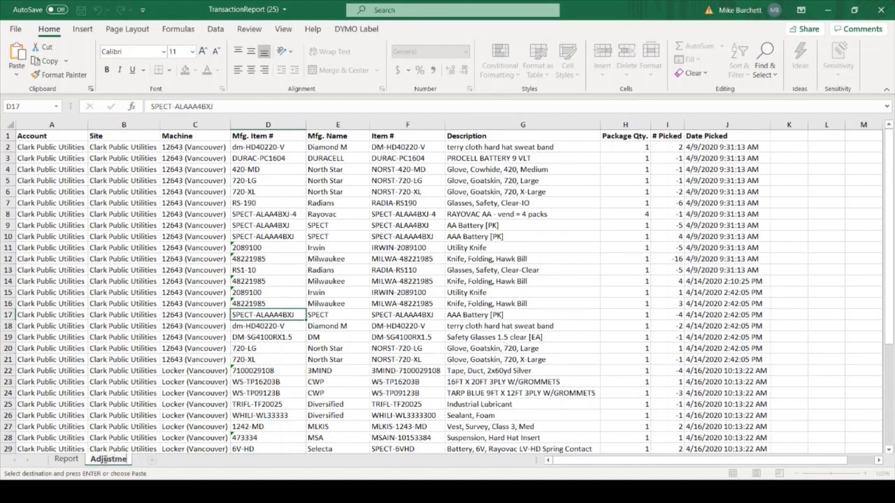
pyautogui.press('Return')
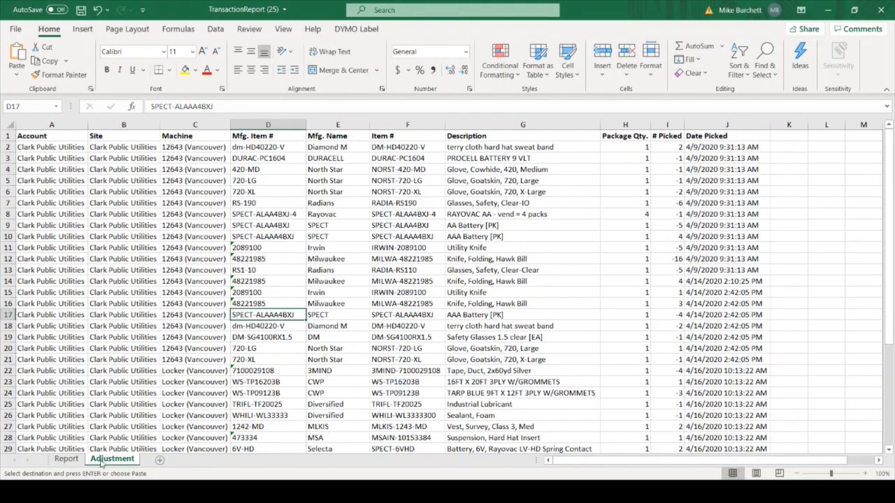
# On the Report sheet, delete the title and blank rows 1 to 4 above the column headers.
pyautogui.click(74, 463)
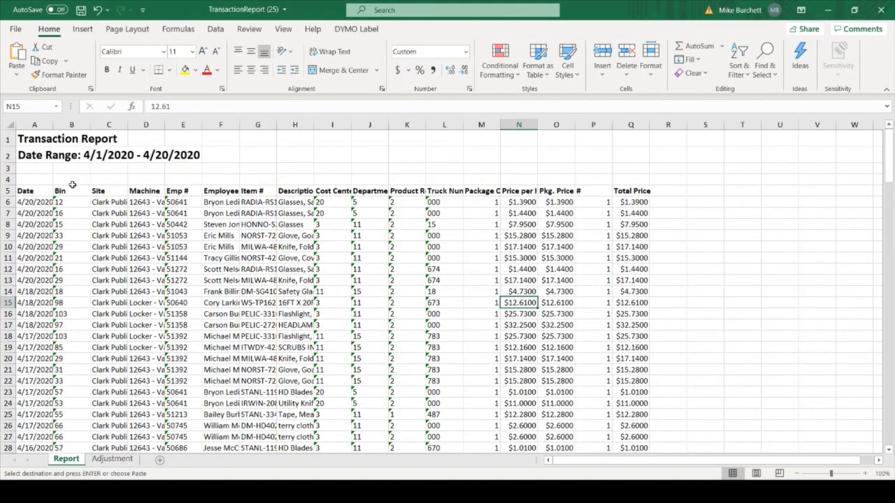
pyautogui.moveTo(7, 180); pyautogui.dragTo(3, 136)
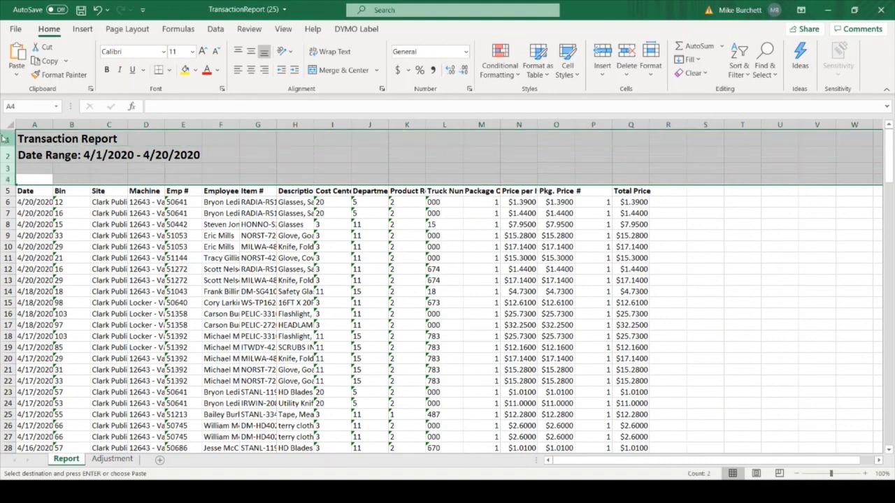
pyautogui.hotkey('ctrl', '-')
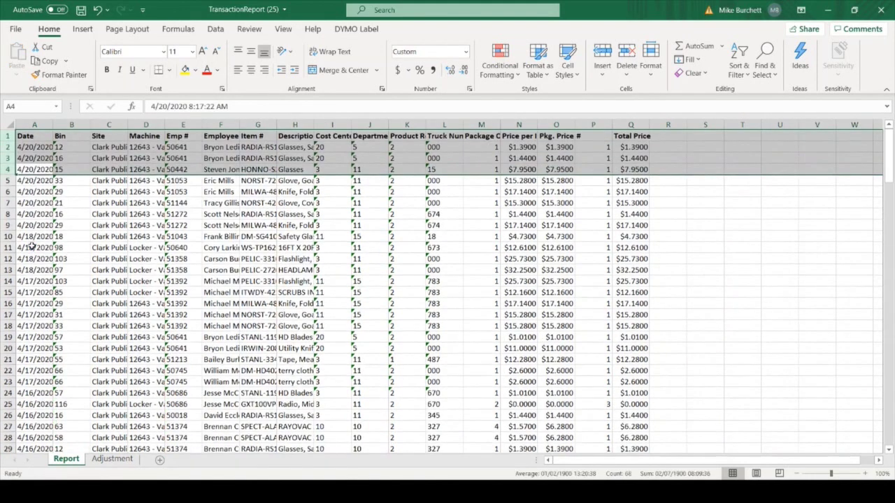
pyautogui.click(184, 269)
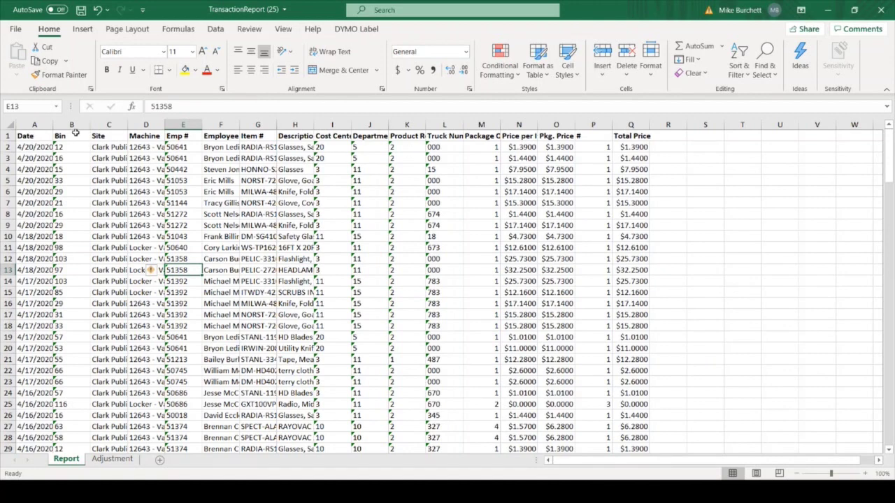
# Autofit all column widths on the Report sheet.
pyautogui.click(7, 126)
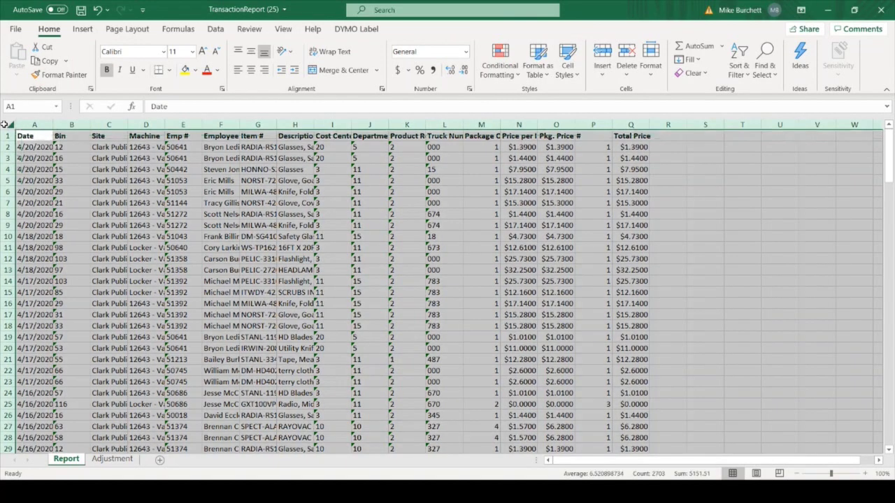
pyautogui.doubleClick(53, 125)
pyautogui.click(127, 212)
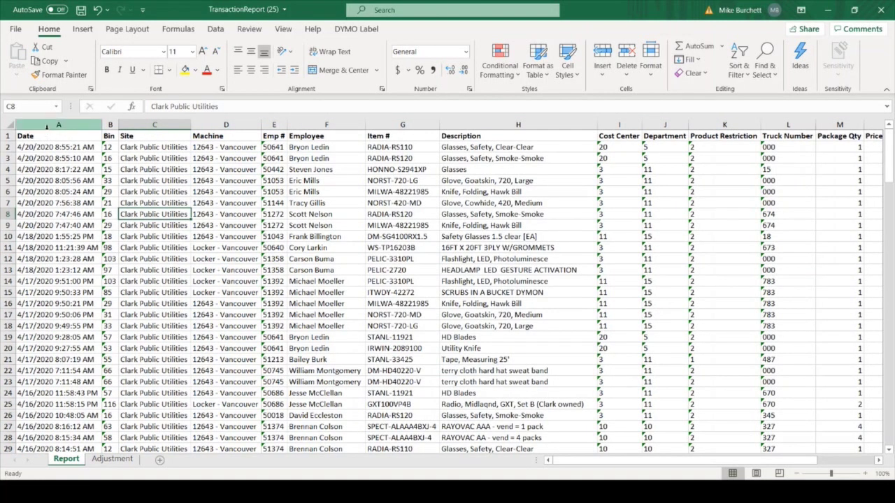
# Delete the Date, Bin, Site, Machine, Emp # and Employee columns from the Report sheet.
pyautogui.moveTo(47, 125); pyautogui.dragTo(301, 116)
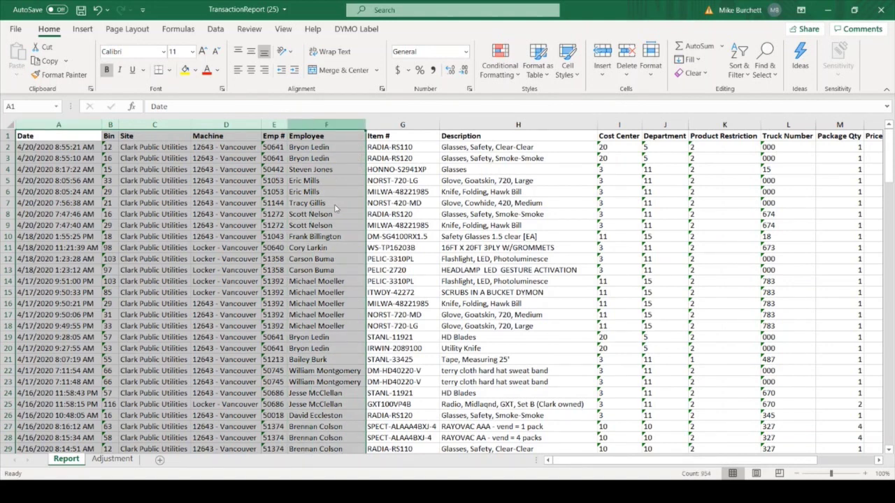
pyautogui.hotkey('ctrl', '-')
pyautogui.click(191, 258)
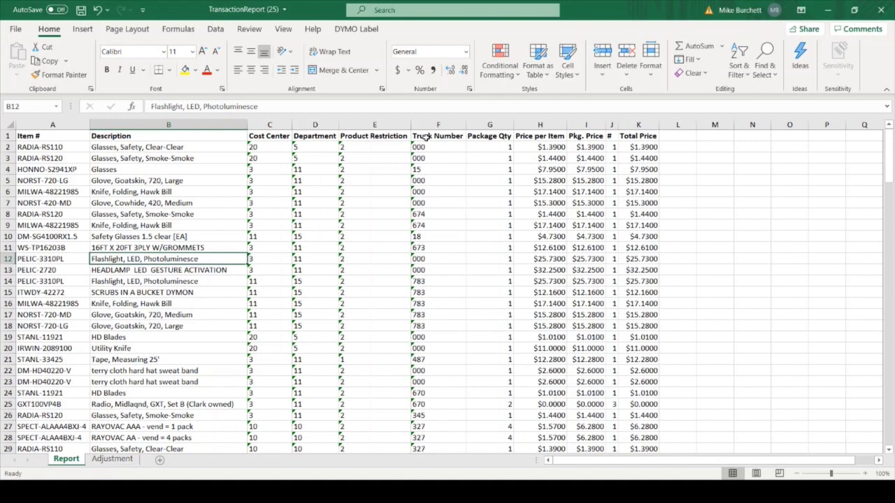
# Delete the Cost Center, Department, Product Restriction and Truck Number columns from the Report sheet.
pyautogui.moveTo(270, 124); pyautogui.dragTo(413, 133)
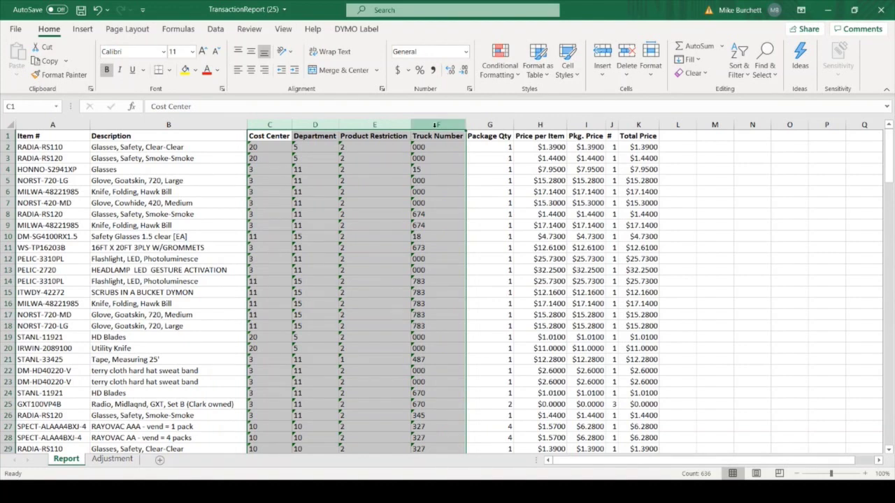
pyautogui.hotkey('ctrl', '-')
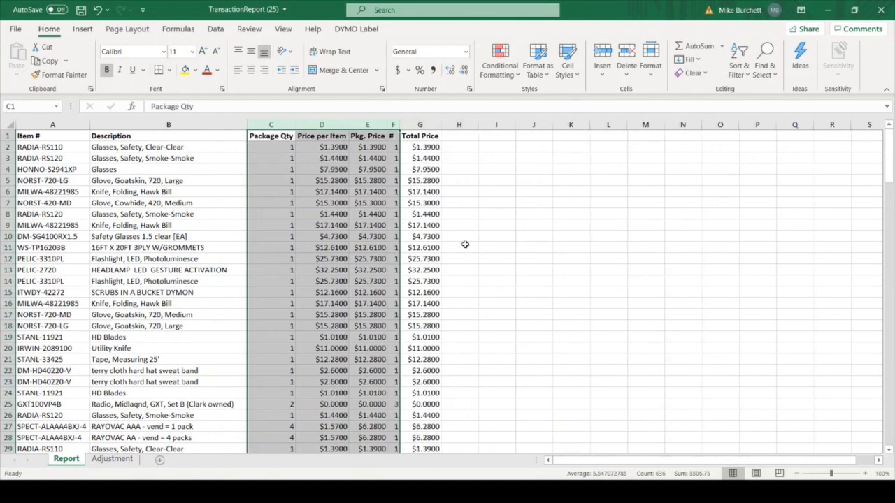
pyautogui.click(367, 260)
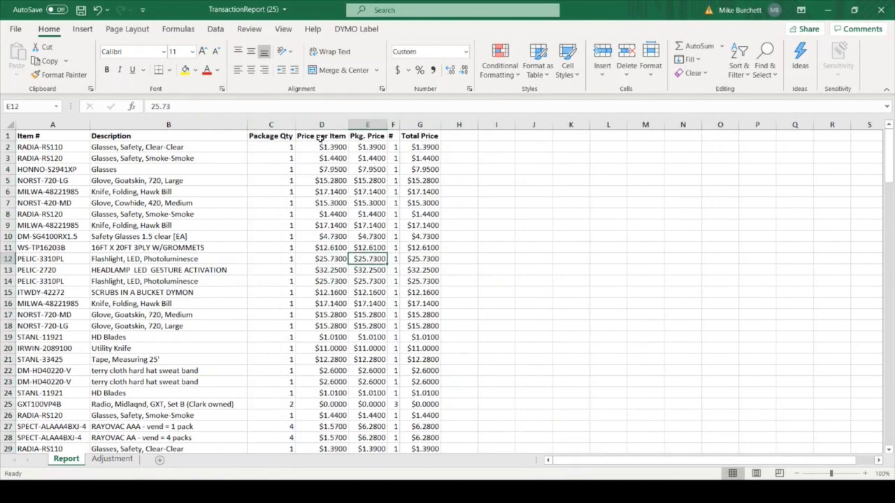
# Delete the Price per Item, Pkg. Price and Total Price columns from the Report sheet.
pyautogui.moveTo(330, 124); pyautogui.dragTo(360, 124)
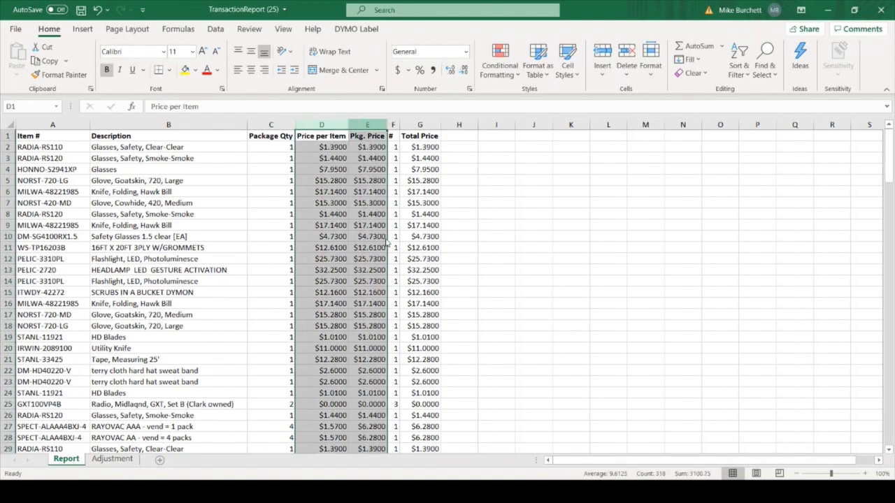
pyautogui.hotkey('ctrl', '-')
pyautogui.click(329, 125)
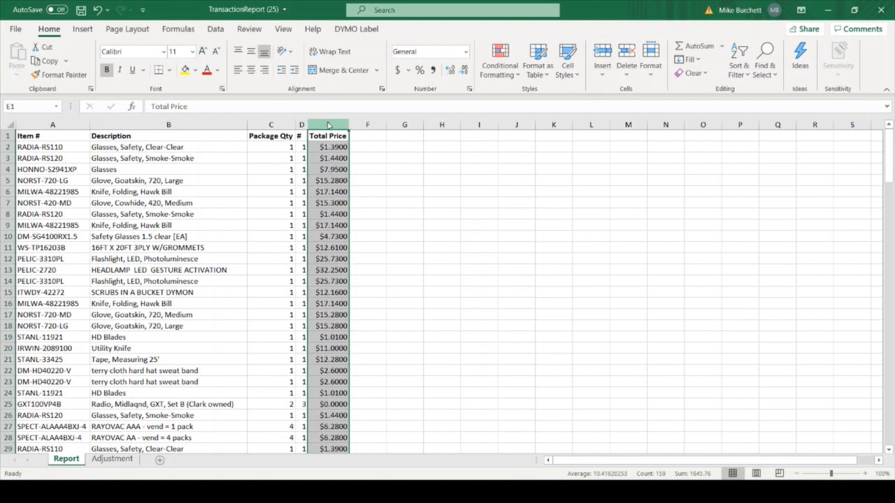
pyautogui.press('Delete')
pyautogui.click(490, 291)
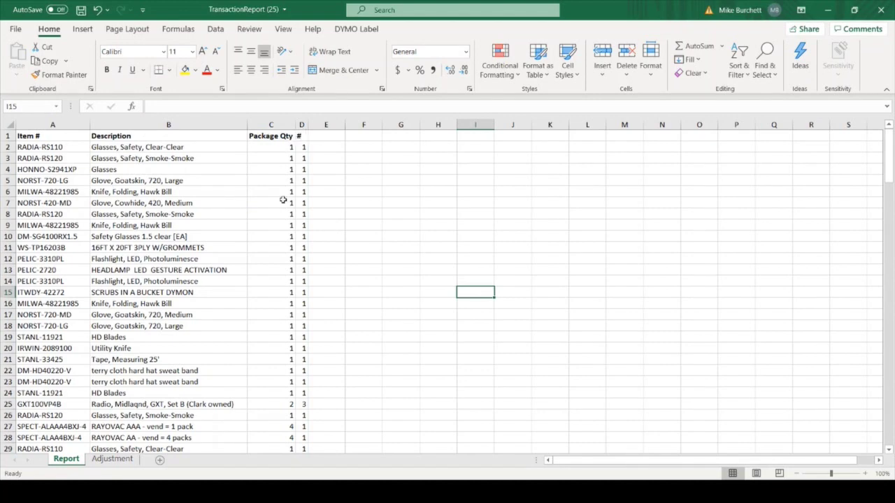
# Delete the Account, Site, Machine, Mfg. Item #, Mfg. Name and Date Picked columns from the Adjustment sheet.
pyautogui.click(118, 462)
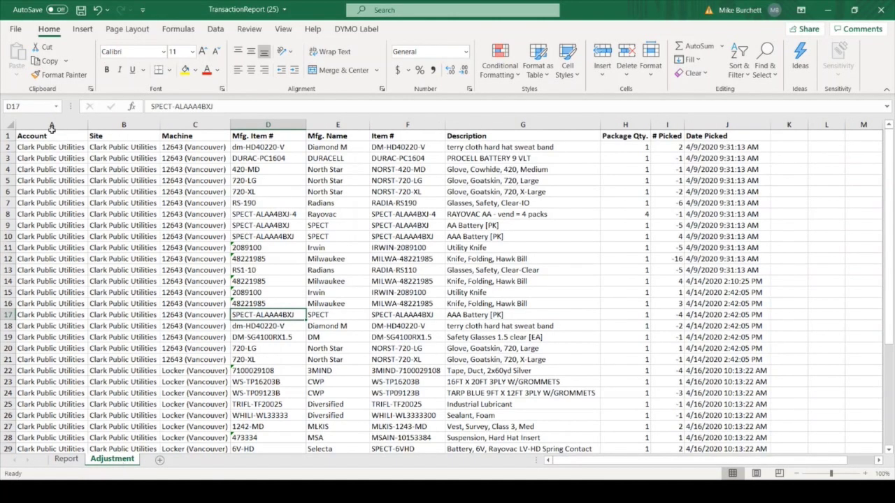
pyautogui.moveTo(51, 124); pyautogui.dragTo(336, 120)
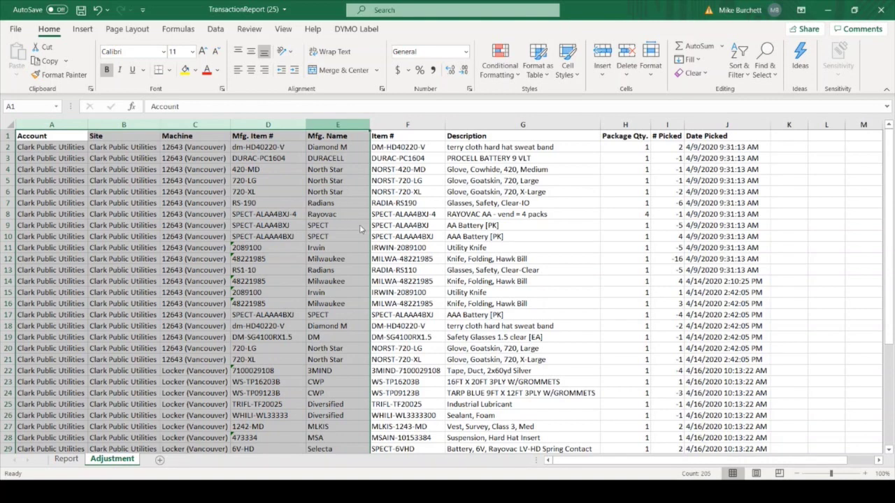
pyautogui.hotkey('ctrl', '-')
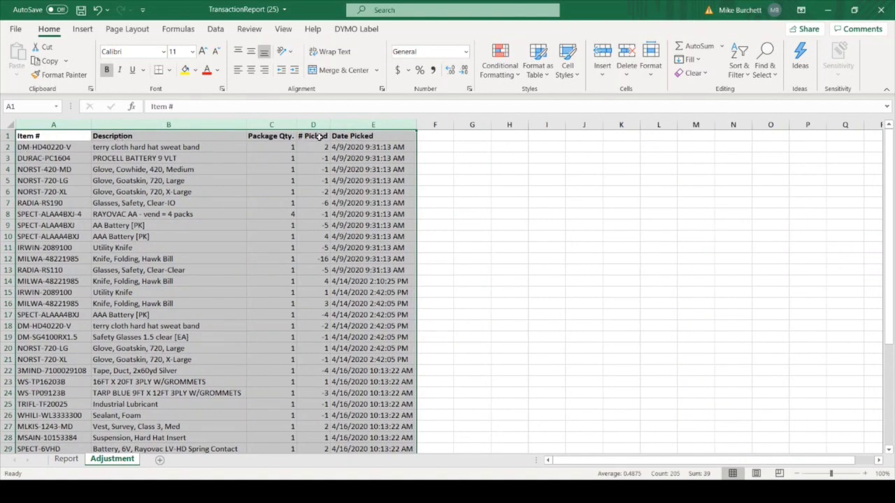
pyautogui.click(368, 124)
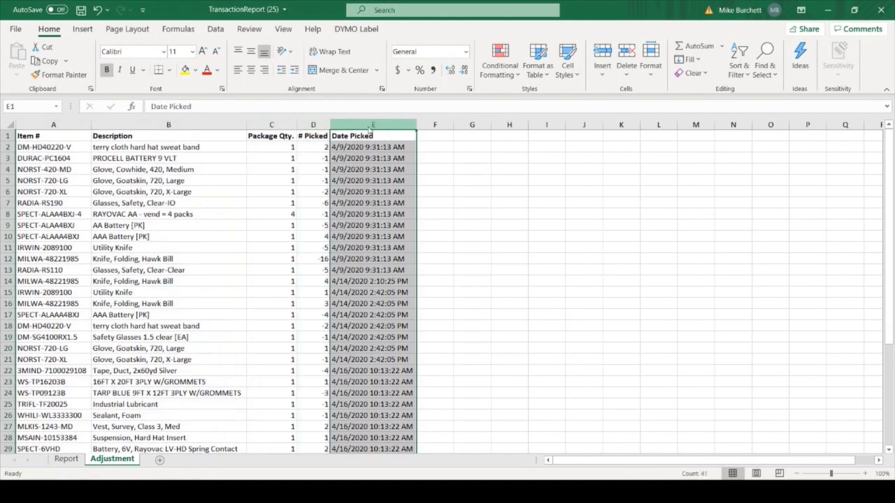
pyautogui.hotkey('ctrl', '-')
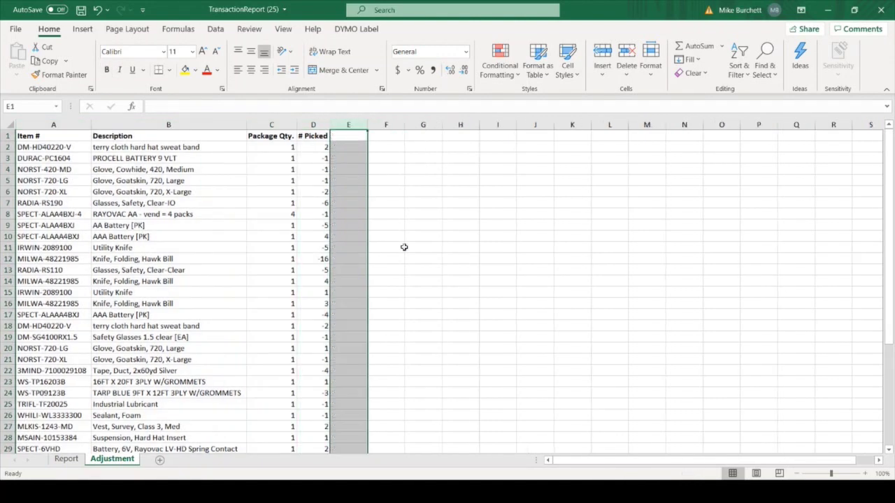
pyautogui.click(454, 293)
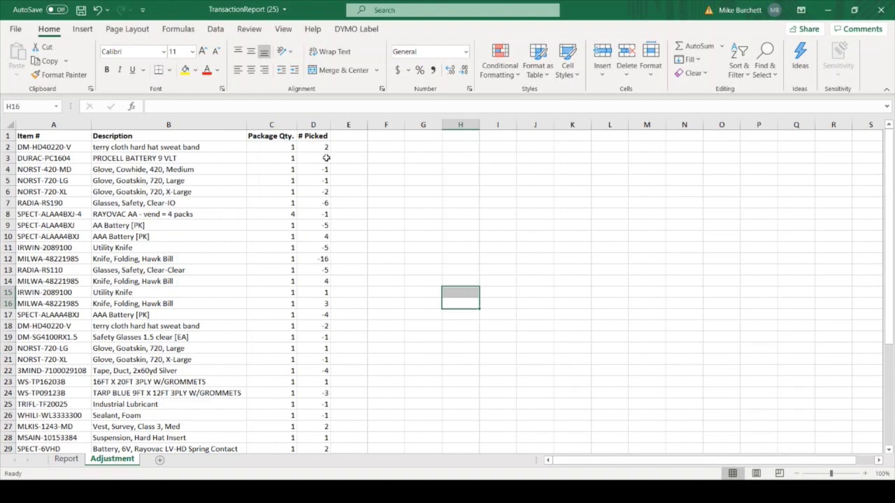
# Compare the quantity signs in the Report sheet's # column with those in the Adjustment sheet's # Picked column.
pyautogui.click(66, 460)
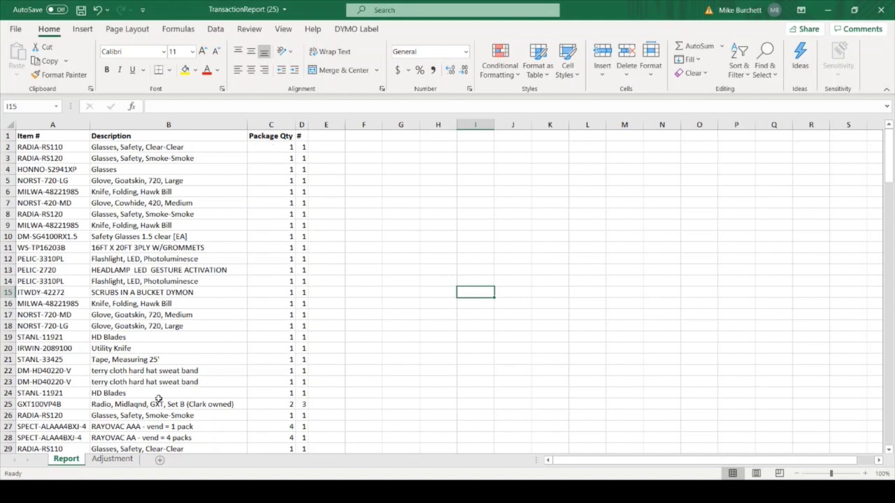
pyautogui.click(113, 459)
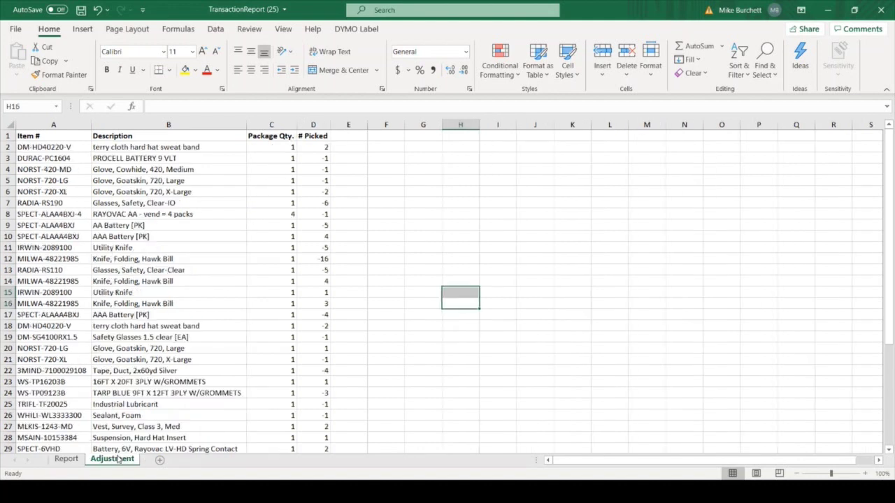
pyautogui.click(315, 160)
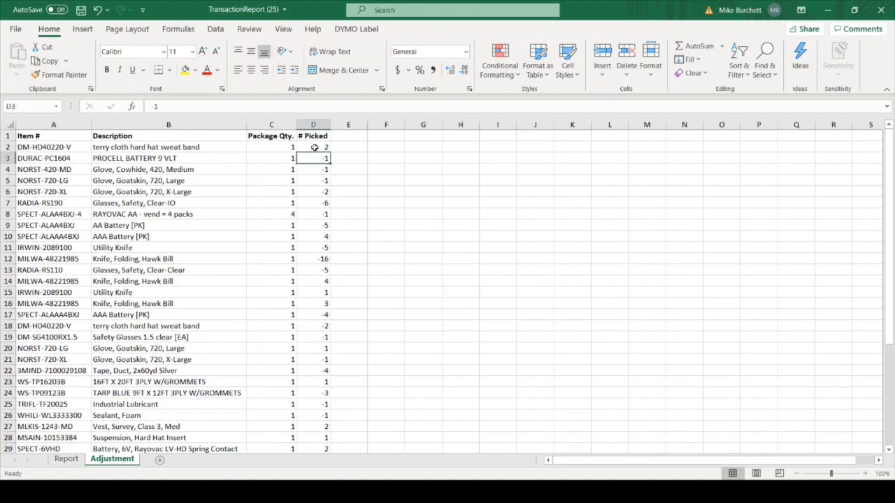
pyautogui.click(314, 148)
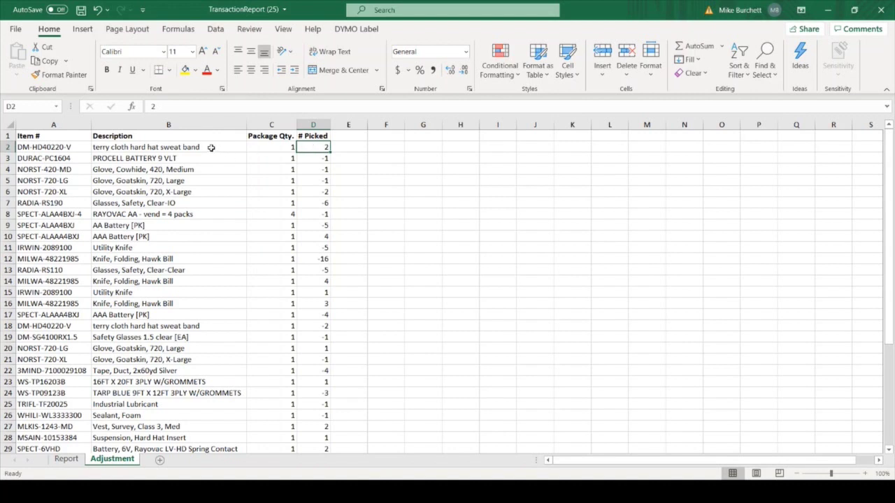
pyautogui.click(67, 459)
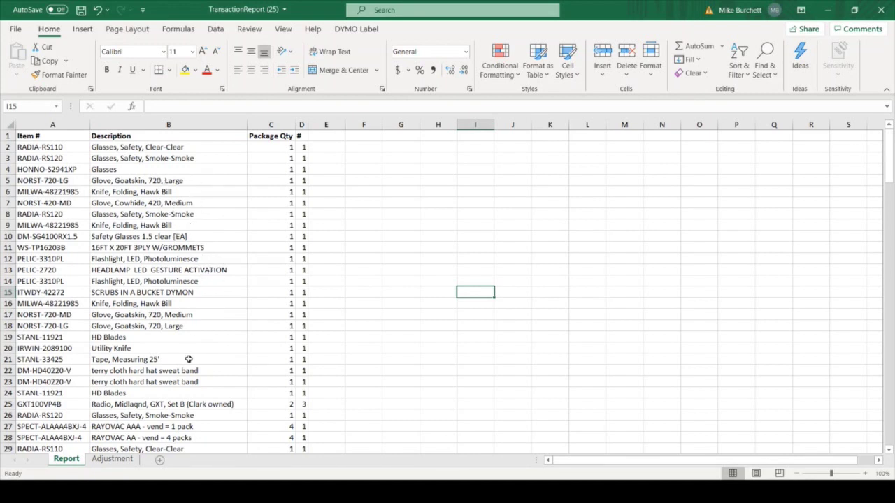
# Enter -1 in the empty helper cell F2 beside the adjustment data and copy that cell.
pyautogui.click(114, 459)
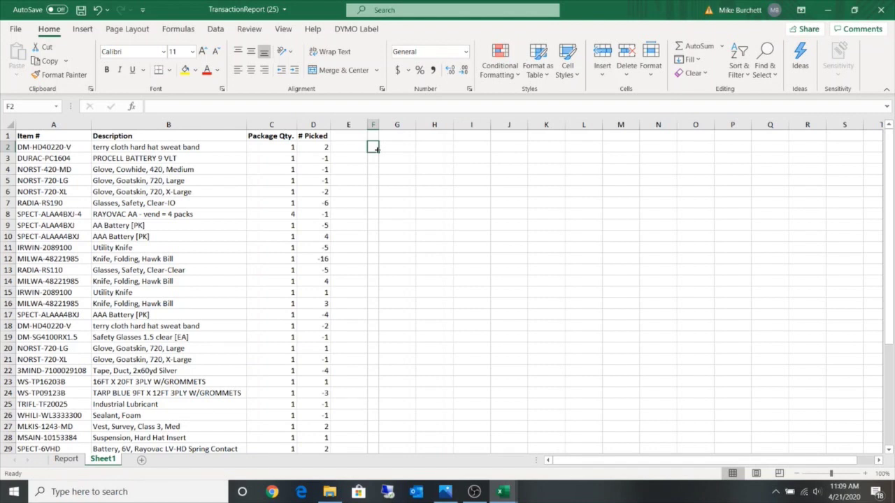
pyautogui.write('-1')
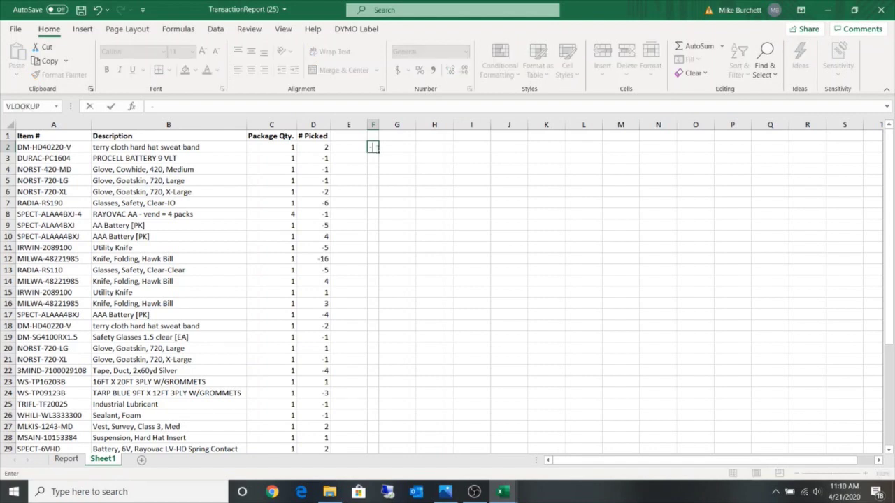
pyautogui.press('Escape')
pyautogui.click(345, 155)
pyautogui.click(376, 149)
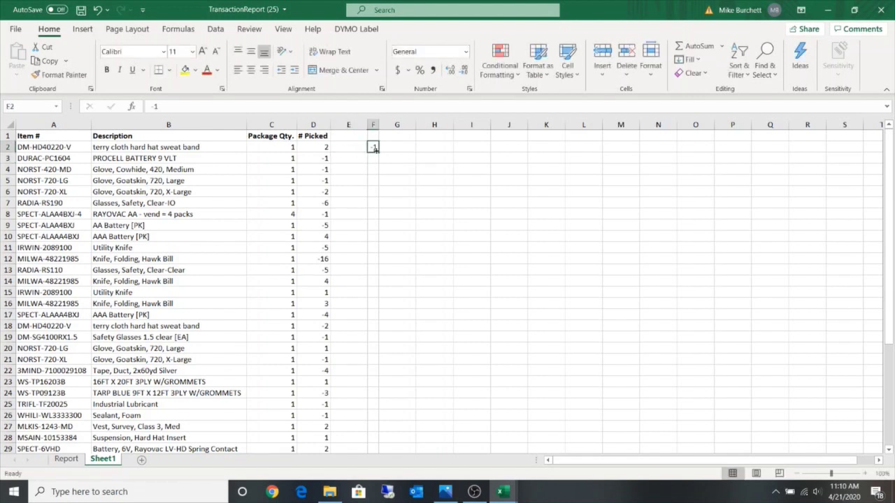
pyautogui.hotkey('ctrl', 'c')
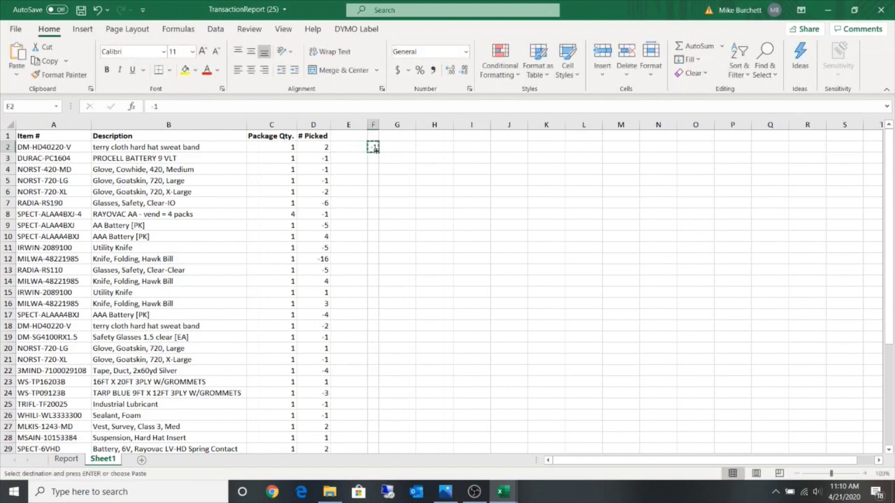
# Multiply all # Picked values, D2:D41, by the copied -1 using Paste Special with the Multiply operation.
pyautogui.click(317, 147)
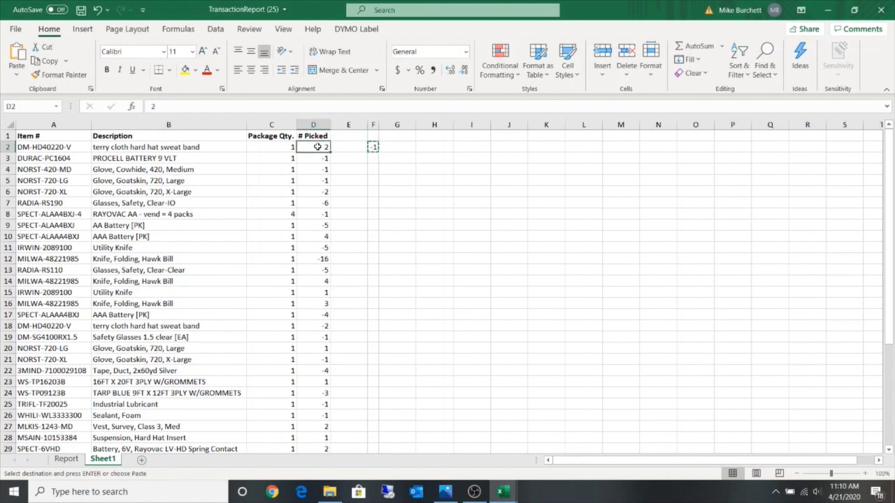
pyautogui.hotkey('ctrl', 'shift', 'Down')
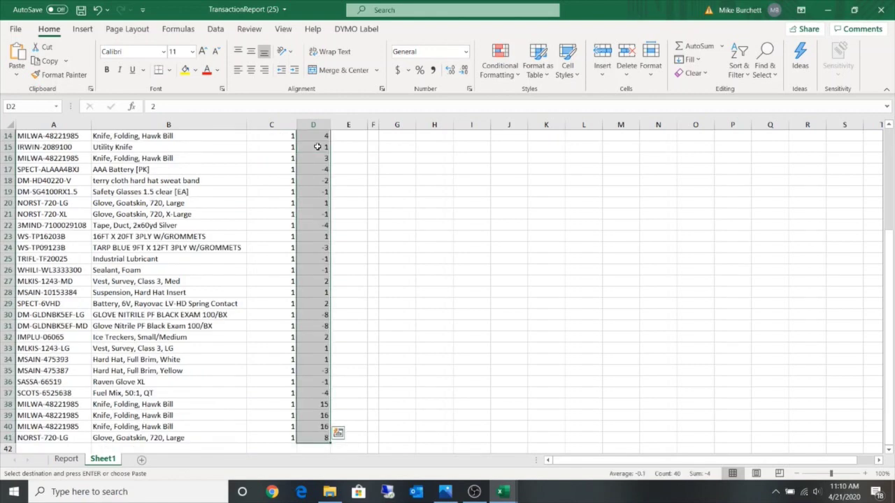
pyautogui.rightClick(319, 148)
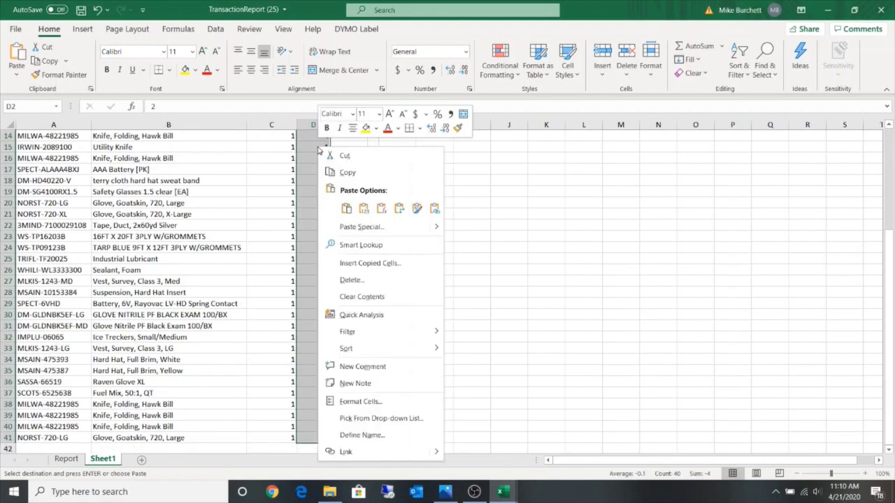
pyautogui.click(372, 235)
pyautogui.click(385, 249)
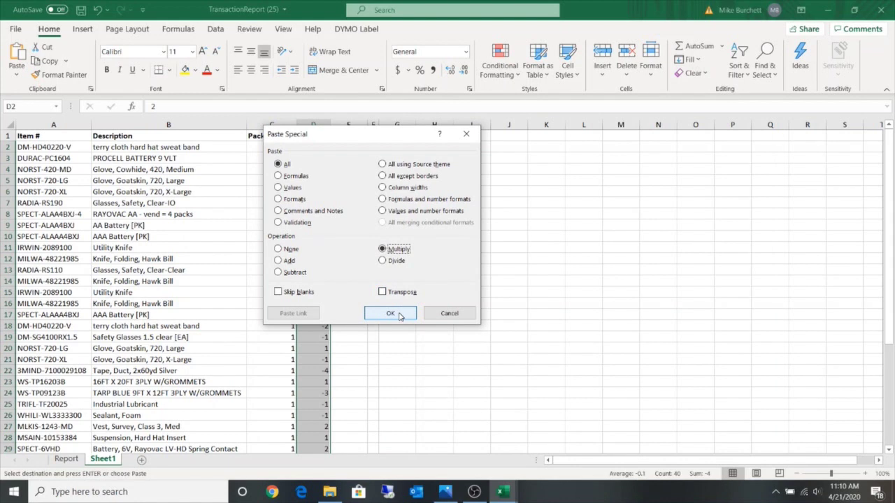
pyautogui.click(391, 314)
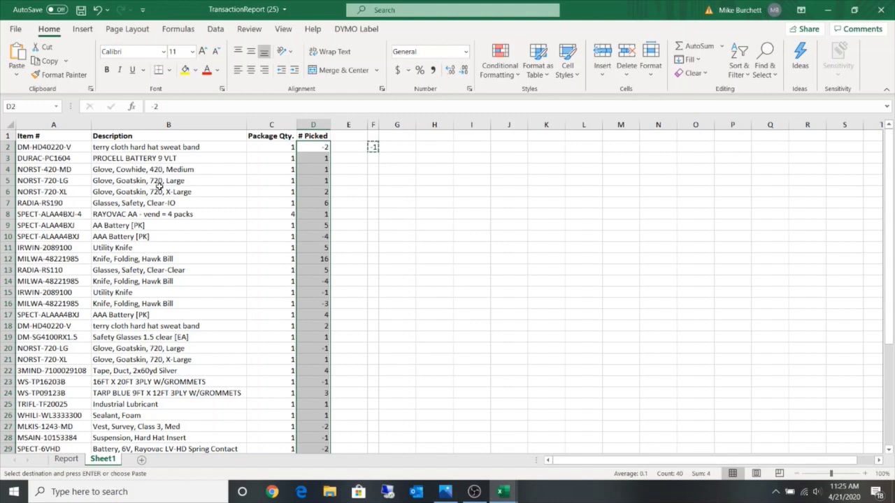
# Copy the adjustment rows without their header, A2:D41, and paste them below the last Report sheet row, starting at A160.
pyautogui.click(35, 147)
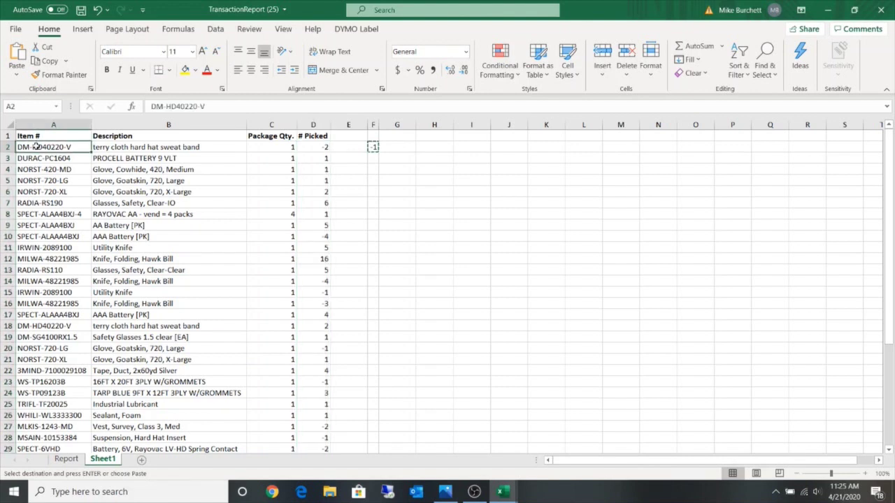
pyautogui.hotkey('ctrl', 'shift', 'Right')
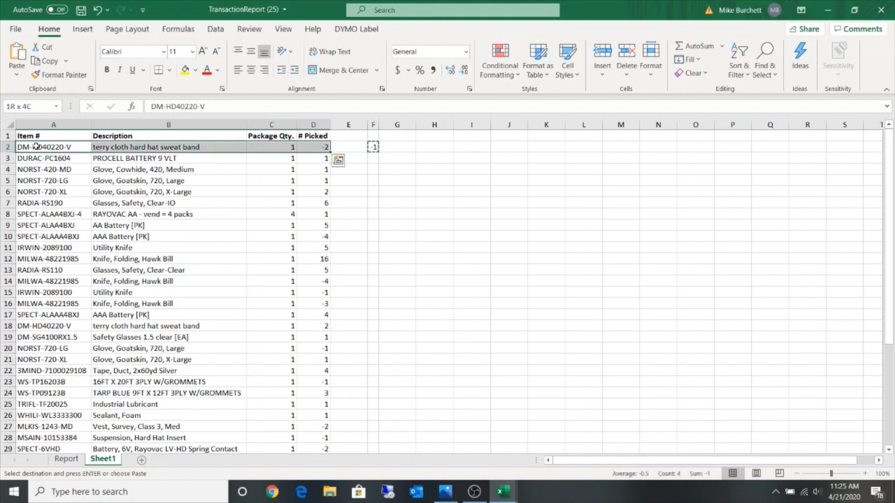
pyautogui.hotkey('ctrl', 'shift', 'Down')
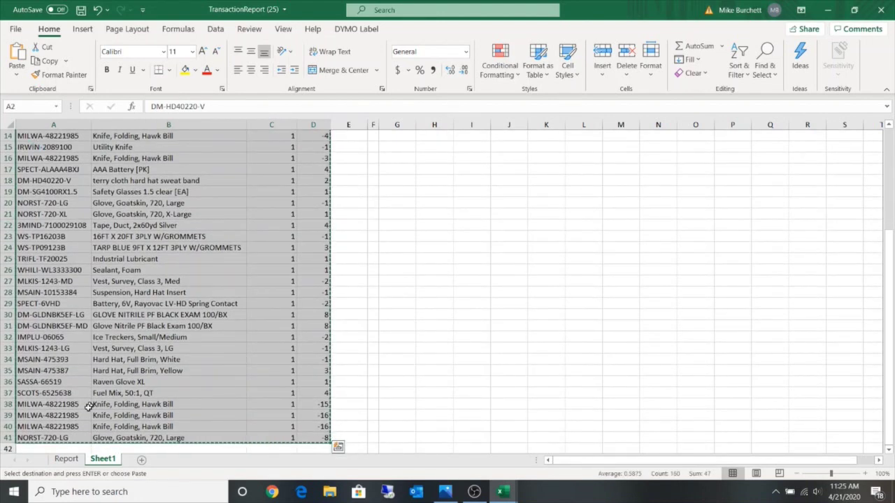
pyautogui.click(66, 459)
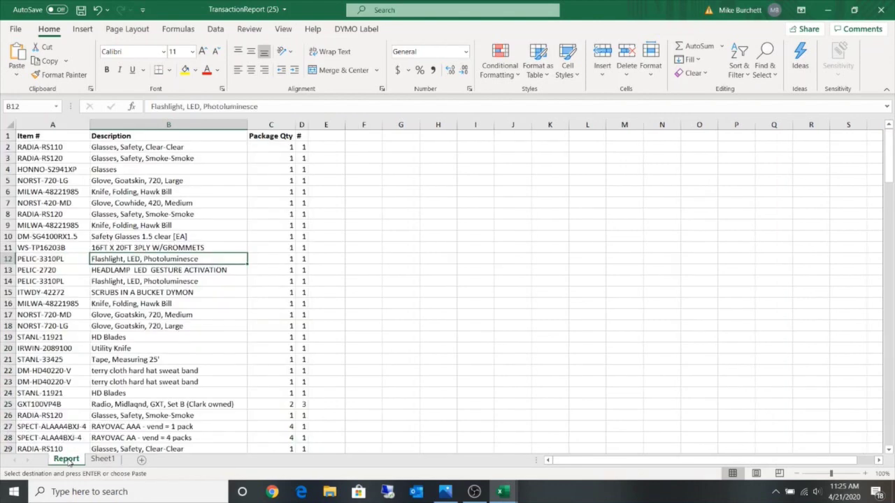
pyautogui.click(43, 249)
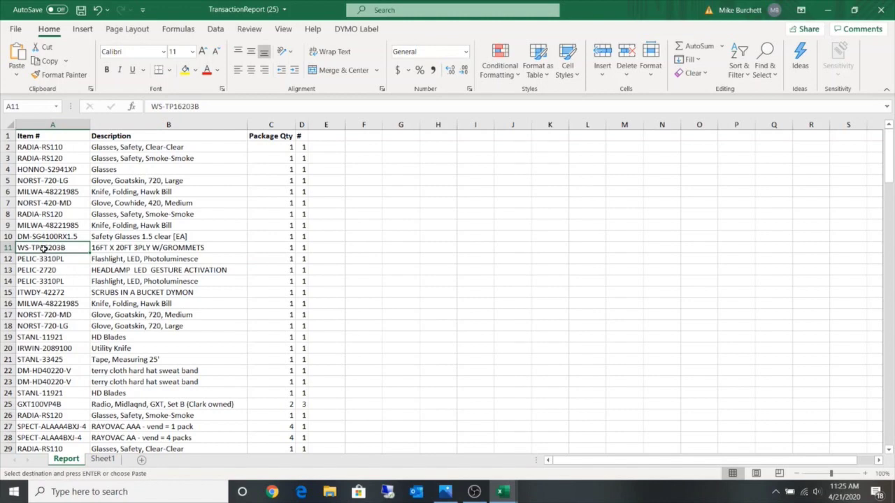
pyautogui.hotkey('ctrl', 'Down')
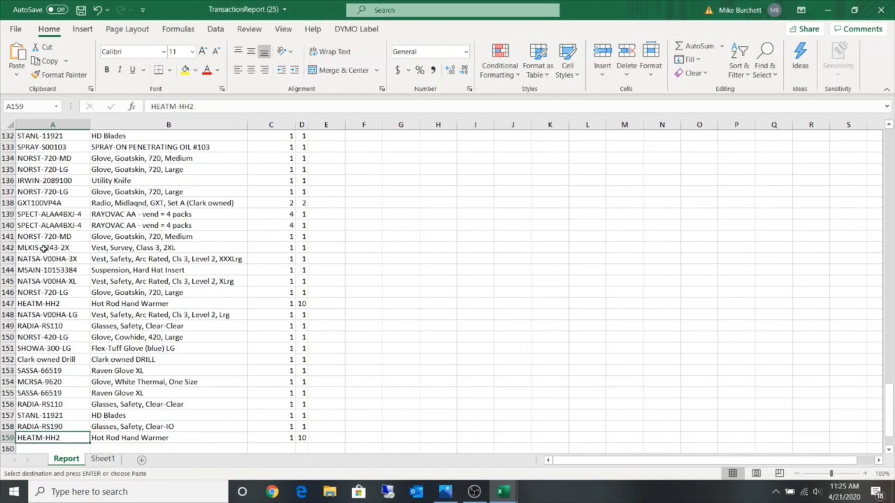
pyautogui.press('Down')
pyautogui.hotkey('ctrl', 'v')
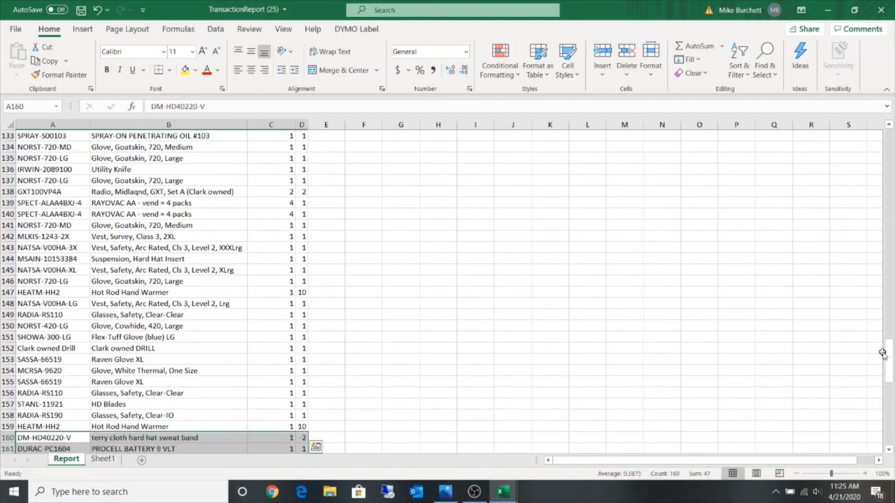
# Check on the Report sheet where the original transaction rows end and the pasted adjustment rows begin.
pyautogui.moveTo(892, 359)
pyautogui.mouseDown()
pyautogui.moveTo(892, 418)
pyautogui.moveTo(890, 359)
pyautogui.mouseUp()
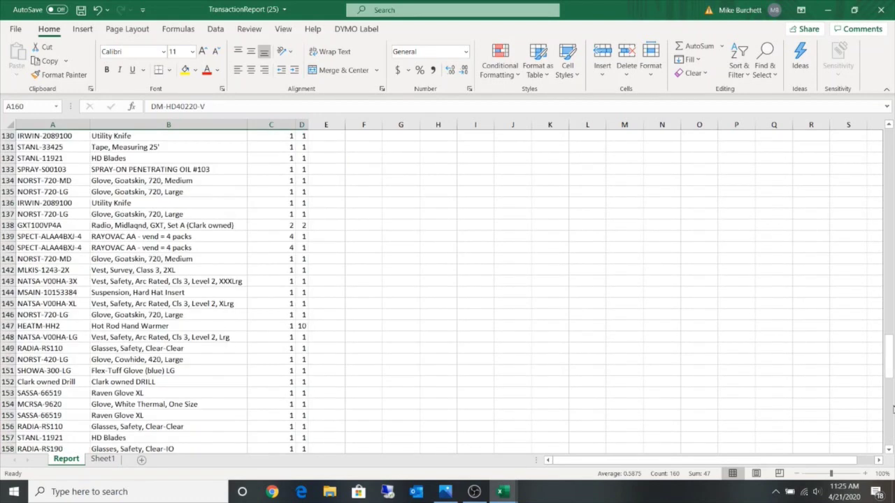
pyautogui.click(891, 450)
pyautogui.scroll(-3, 890, 450)
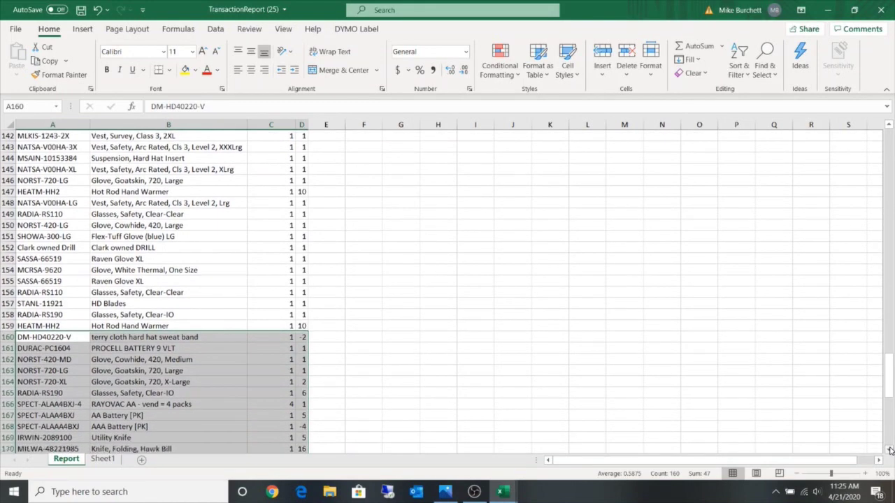
pyautogui.scroll(-2, 890, 450)
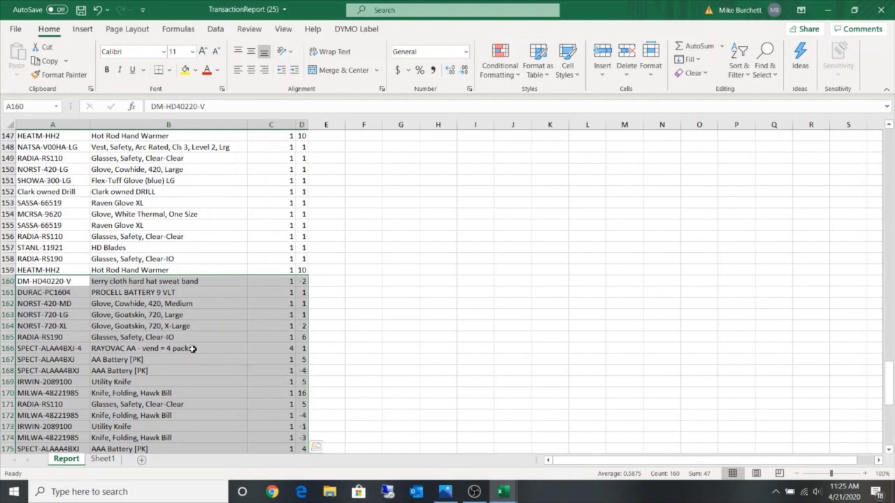
pyautogui.click(62, 269)
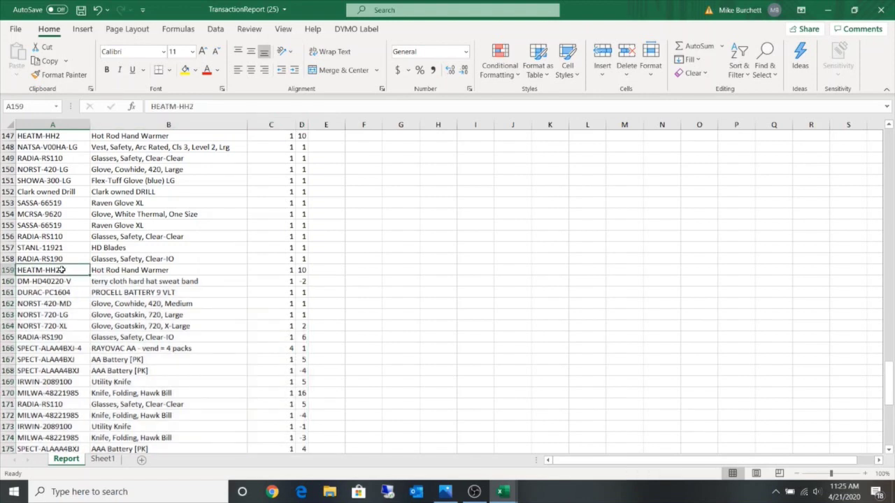
# Sort the whole Report table, A1:D199 with its header row, by Item # on cell values from A to Z.
pyautogui.hotkey('ctrl', 'Home')
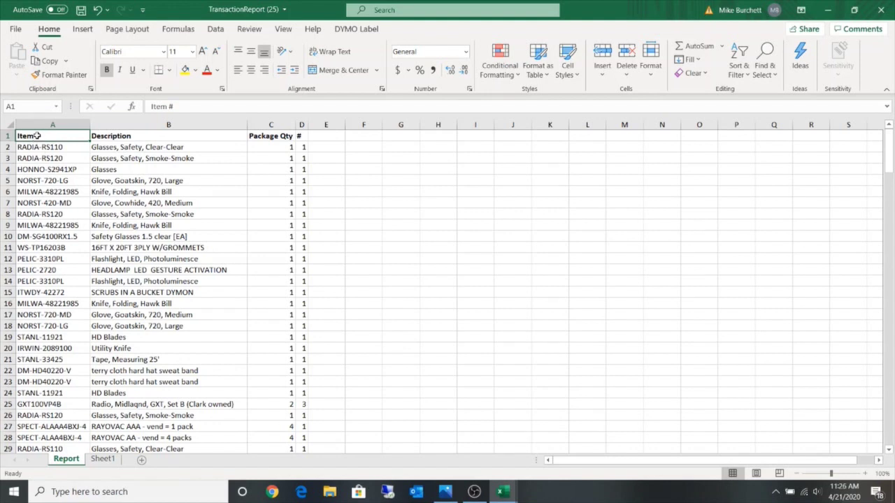
pyautogui.hotkey('ctrl', 'shift', 'Right')
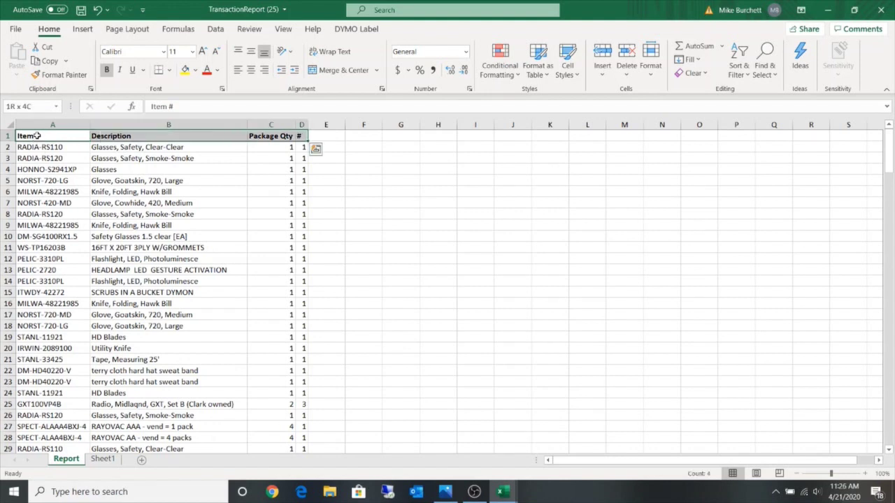
pyautogui.hotkey('ctrl', 'shift', 'Down')
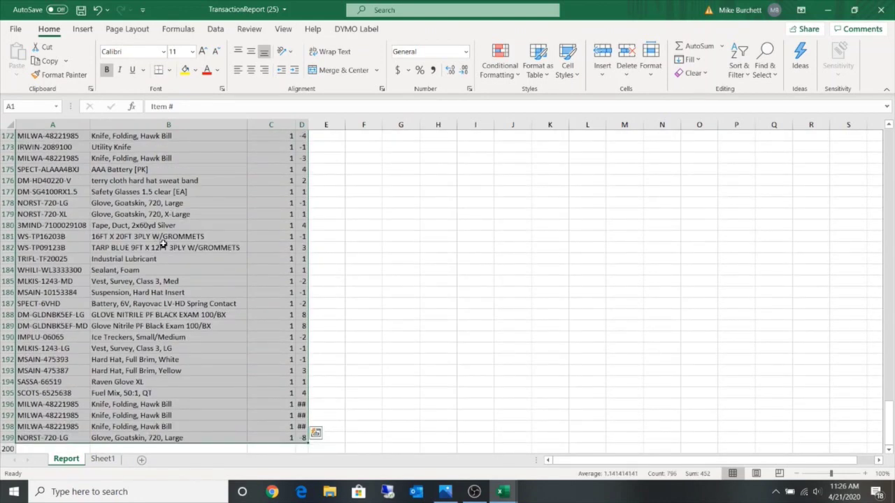
pyautogui.click(219, 32)
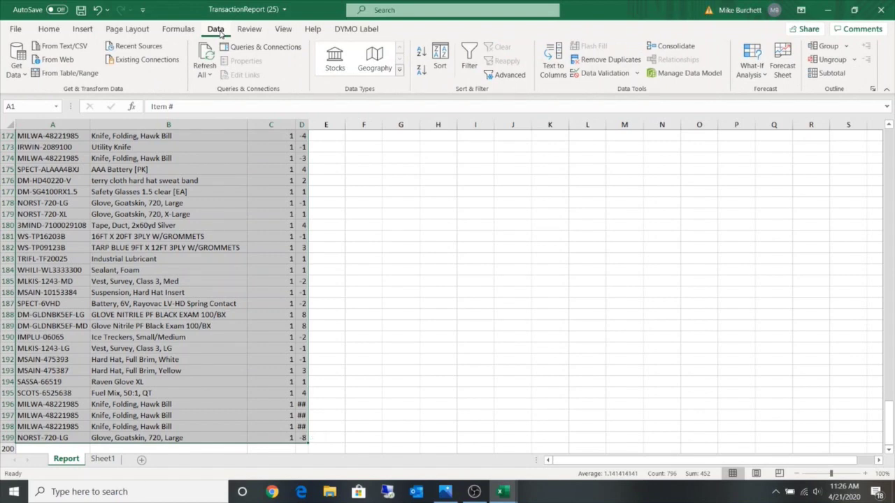
pyautogui.click(440, 59)
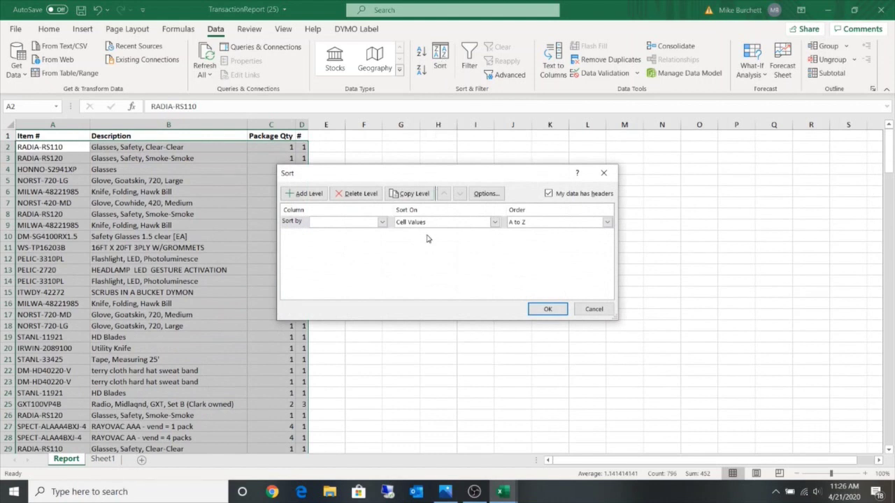
pyautogui.click(383, 222)
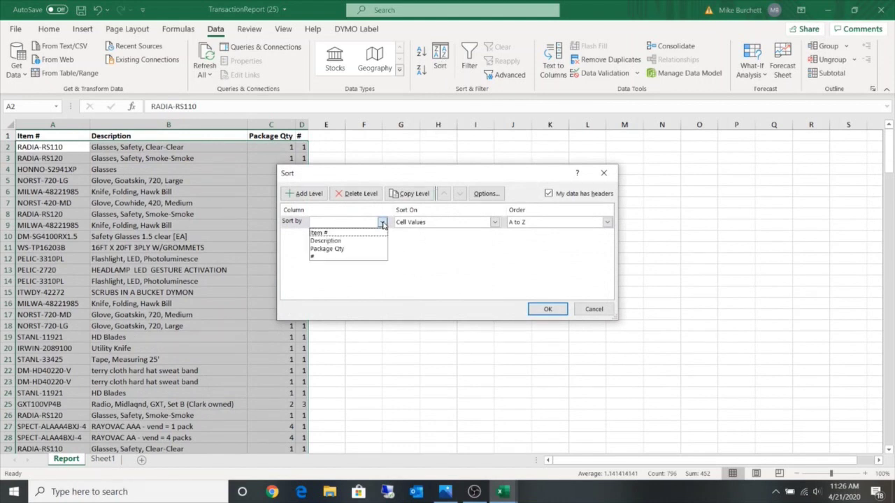
pyautogui.click(343, 233)
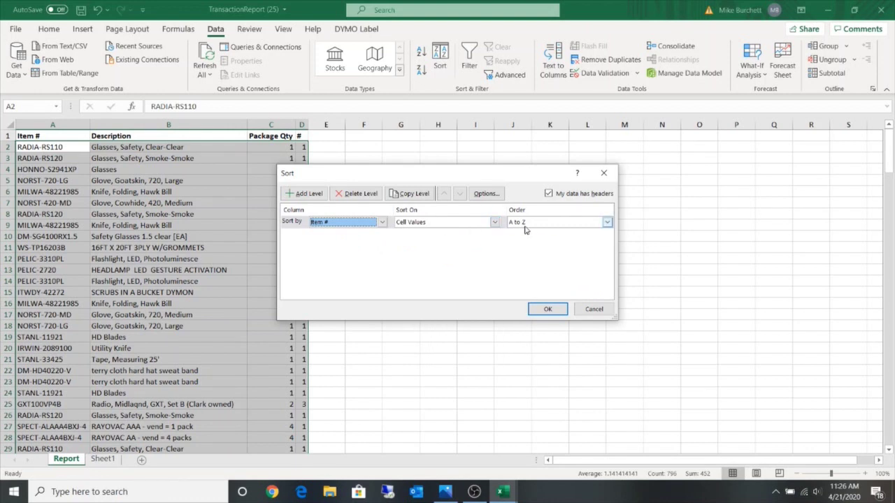
pyautogui.click(607, 222)
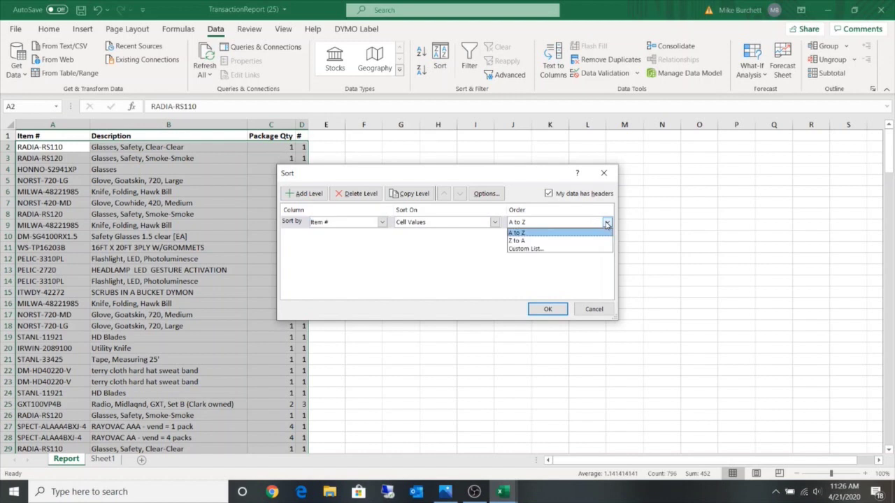
pyautogui.click(606, 223)
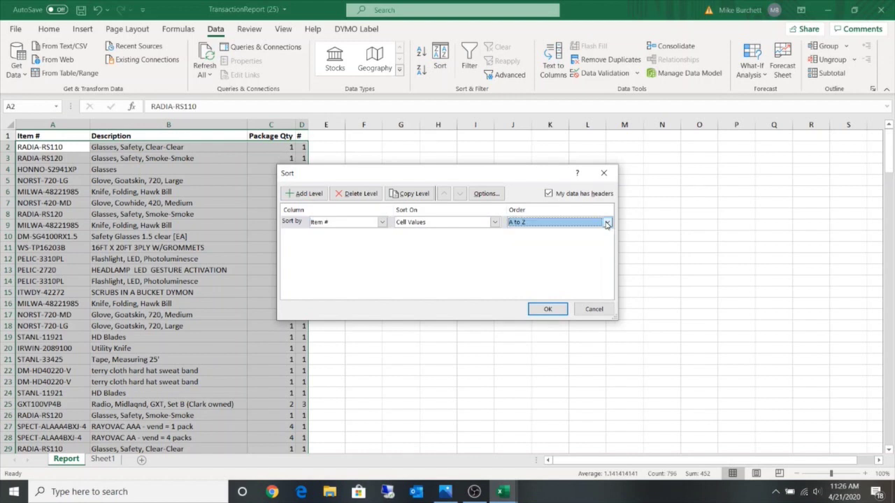
pyautogui.click(549, 310)
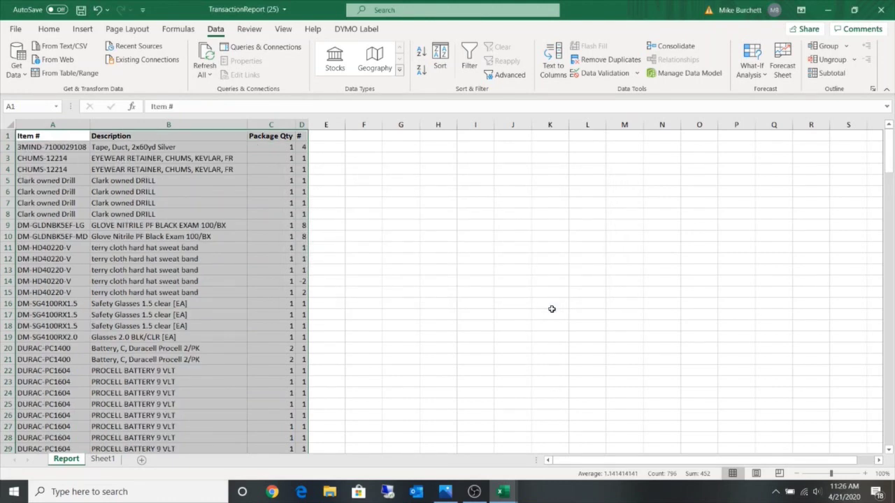
# Delete the four Clark owned Drill rows, rows 5 to 8, from the sorted Report sheet.
pyautogui.click(51, 228)
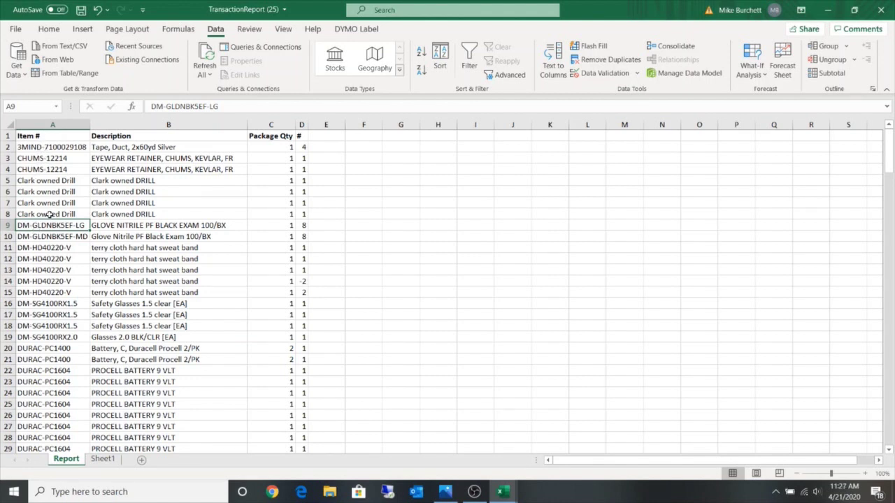
pyautogui.moveTo(8, 214); pyautogui.dragTo(10, 180)
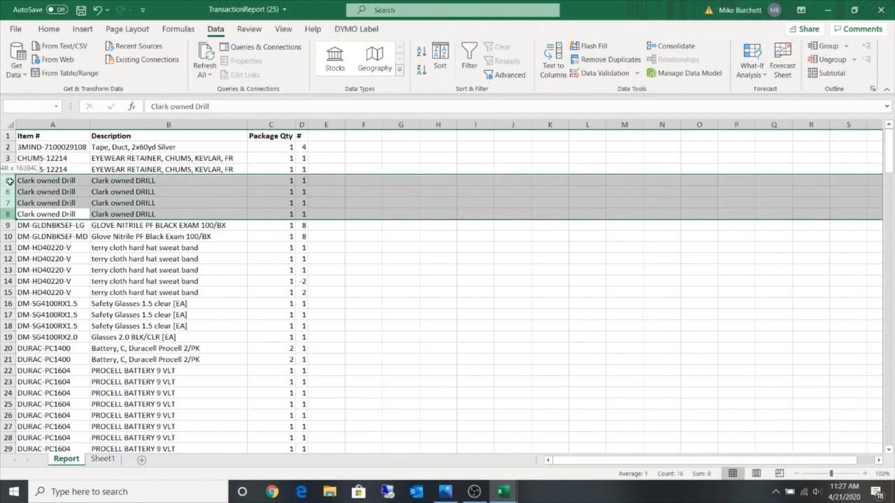
pyautogui.rightClick(9, 181)
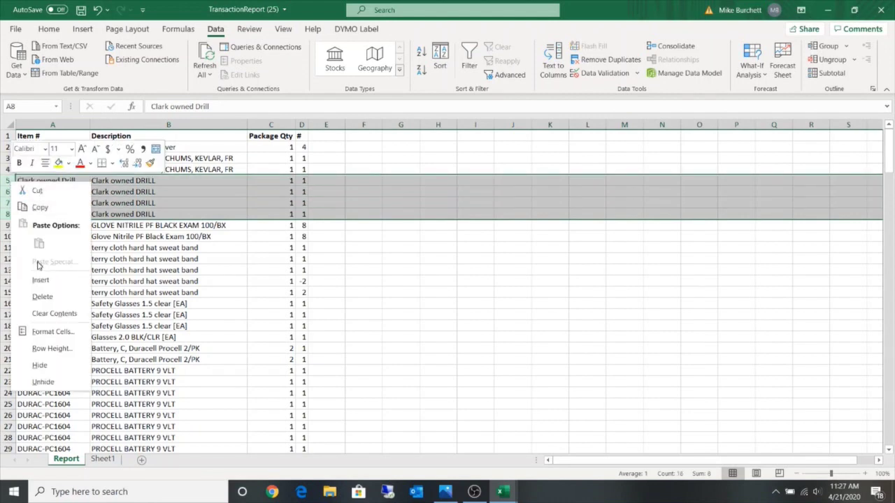
pyautogui.click(41, 297)
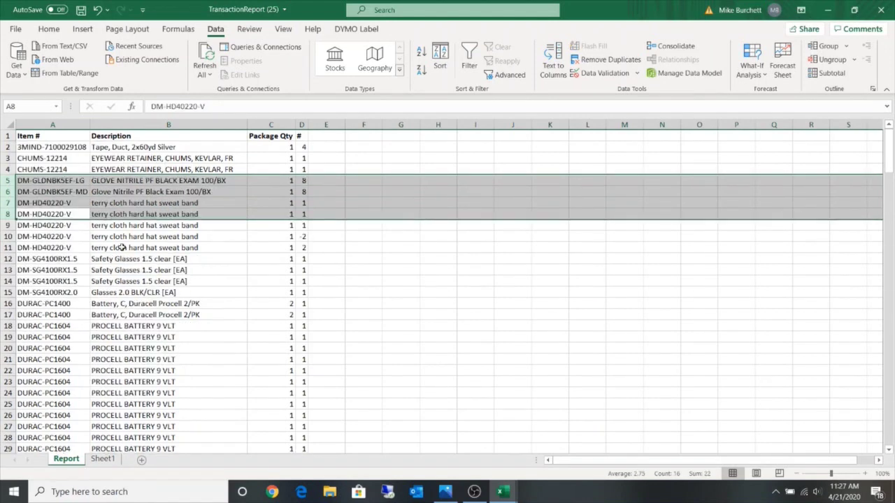
pyautogui.click(122, 247)
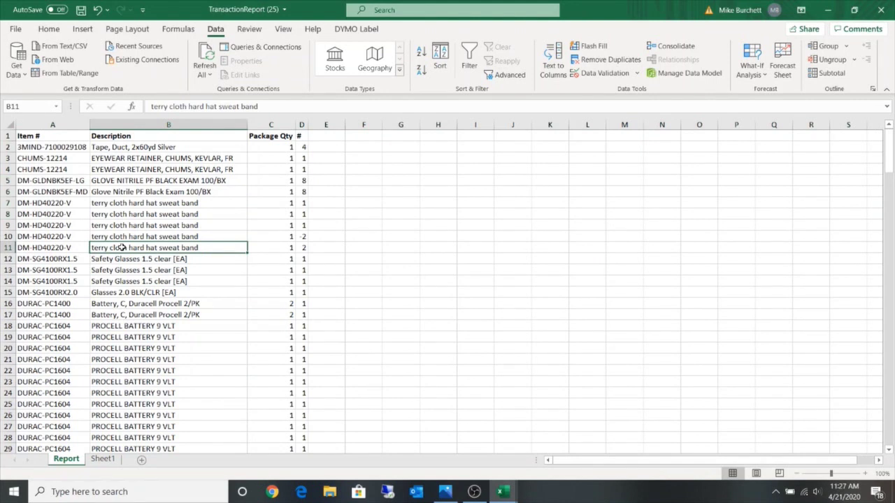
# Subtotal the table A1:D195 at each change in Item #, using Sum on the # column with summaries below the data.
pyautogui.click(36, 136)
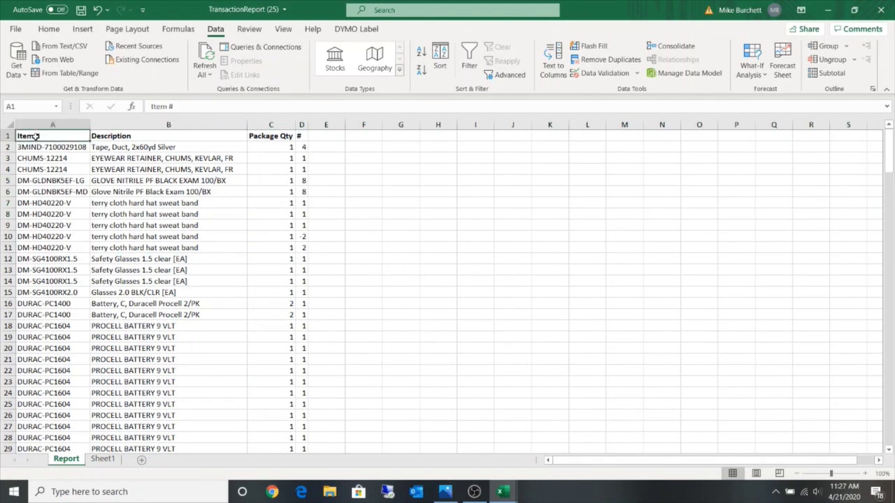
pyautogui.hotkey('ctrl', 'shift', 'Right')
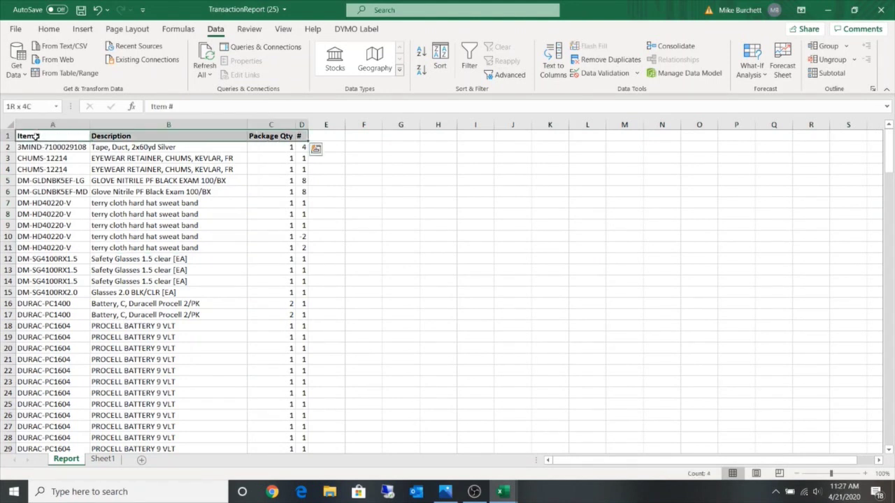
pyautogui.hotkey('ctrl', 'shift', 'Down')
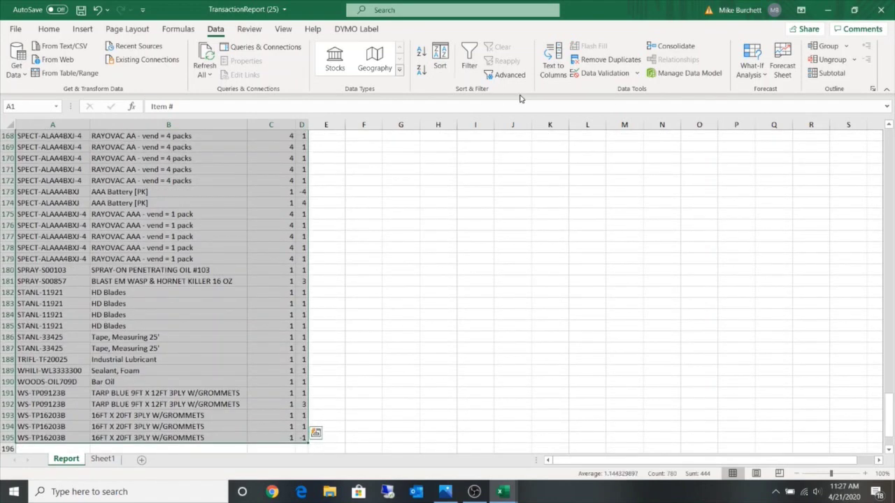
pyautogui.click(830, 74)
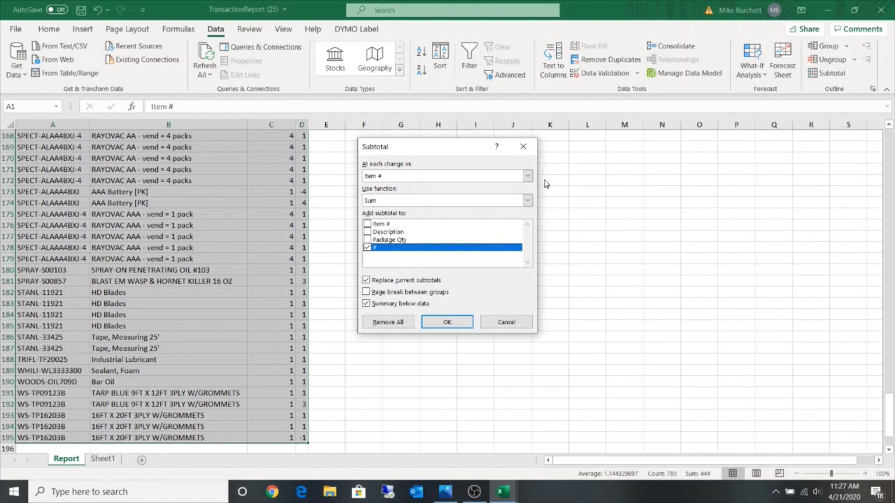
pyautogui.click(529, 177)
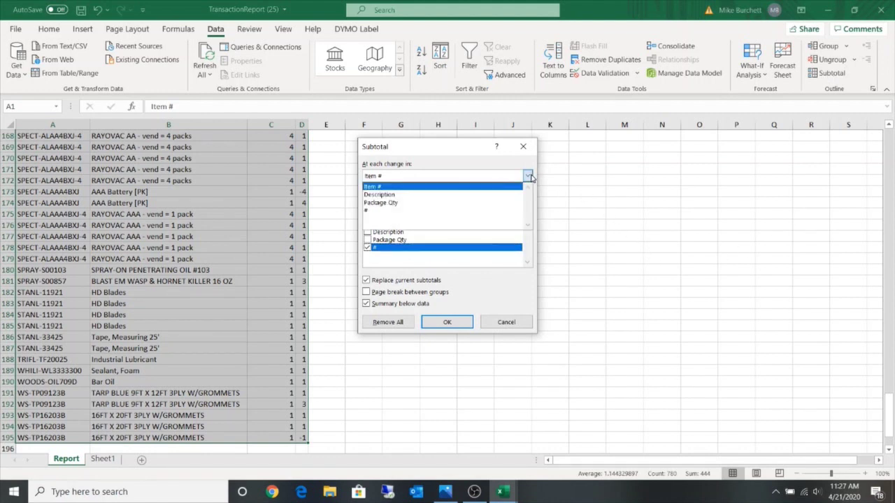
pyautogui.click(530, 177)
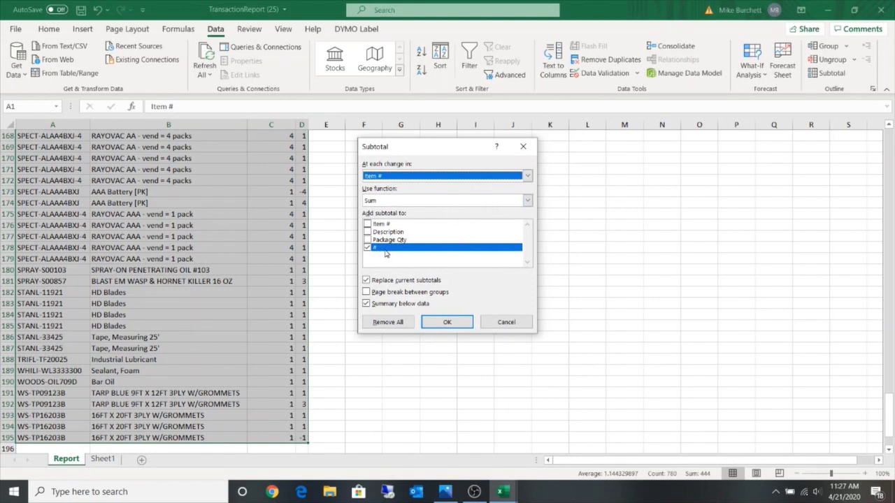
pyautogui.click(447, 323)
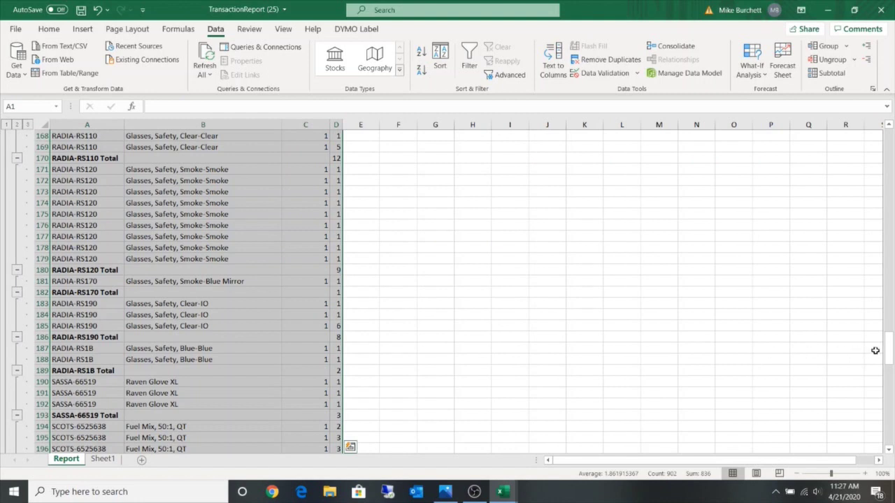
# Collapse the subtotaled table to outline level 2 and widen column D so its totals fit.
pyautogui.moveTo(891, 355); pyautogui.dragTo(892, 220)
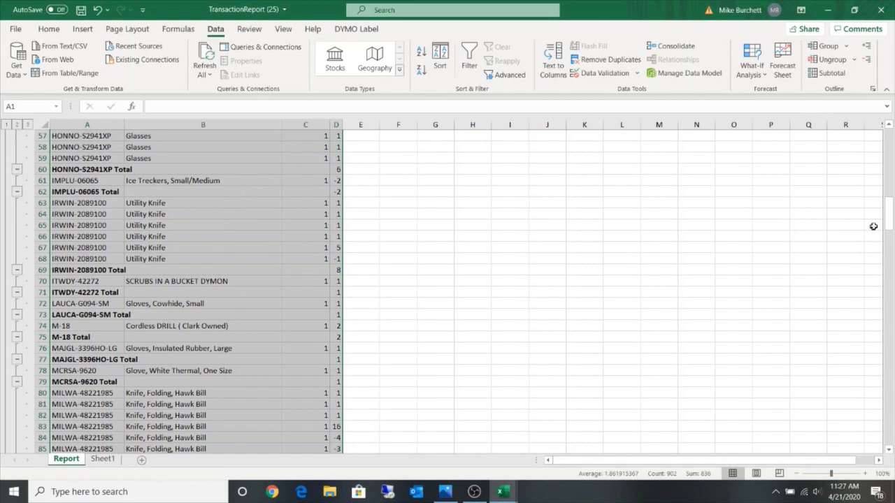
pyautogui.moveTo(891, 220); pyautogui.dragTo(892, 147)
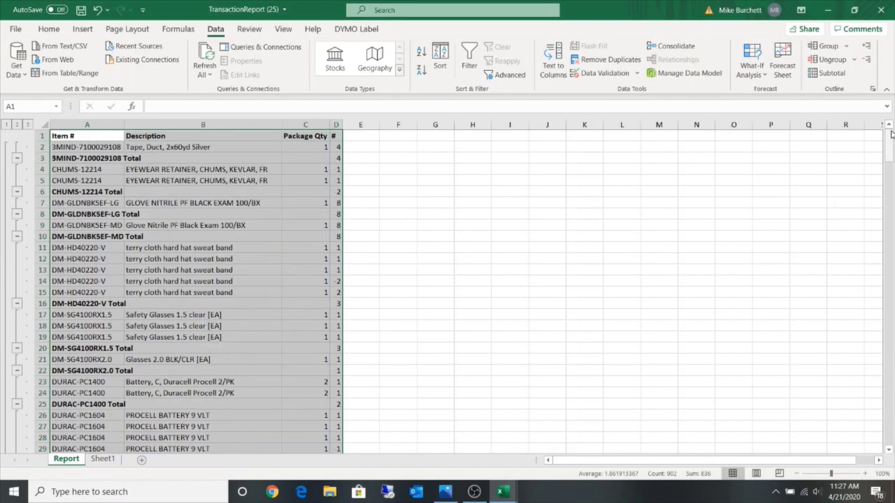
pyautogui.click(102, 161)
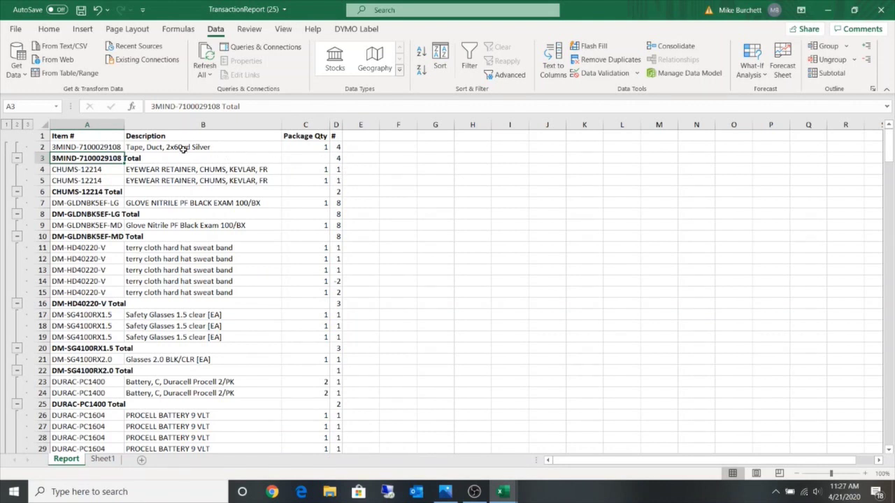
pyautogui.click(17, 125)
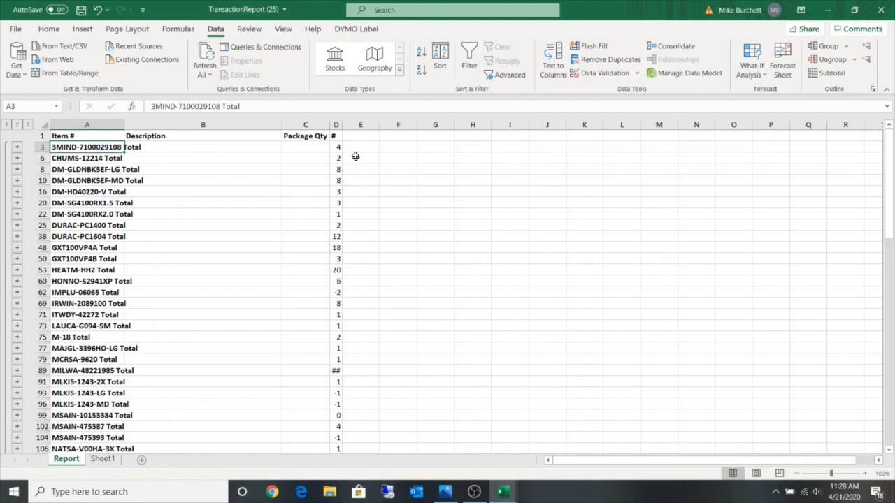
pyautogui.moveTo(343, 125); pyautogui.dragTo(362, 124)
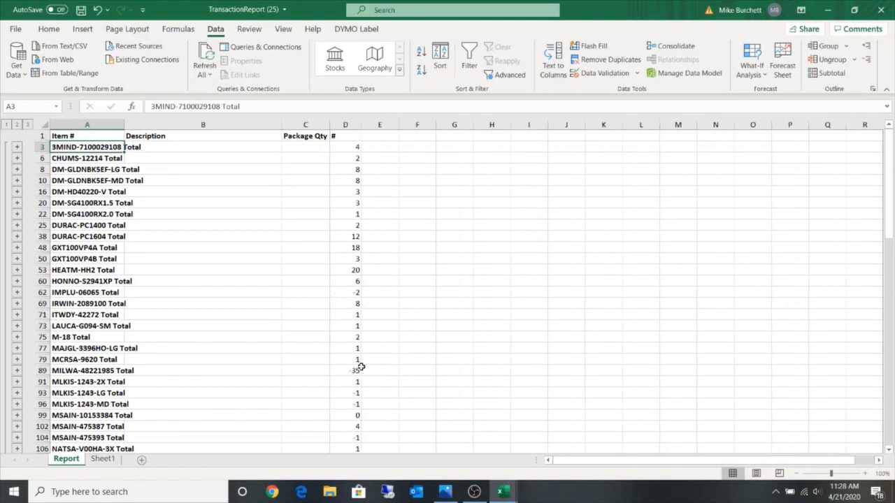